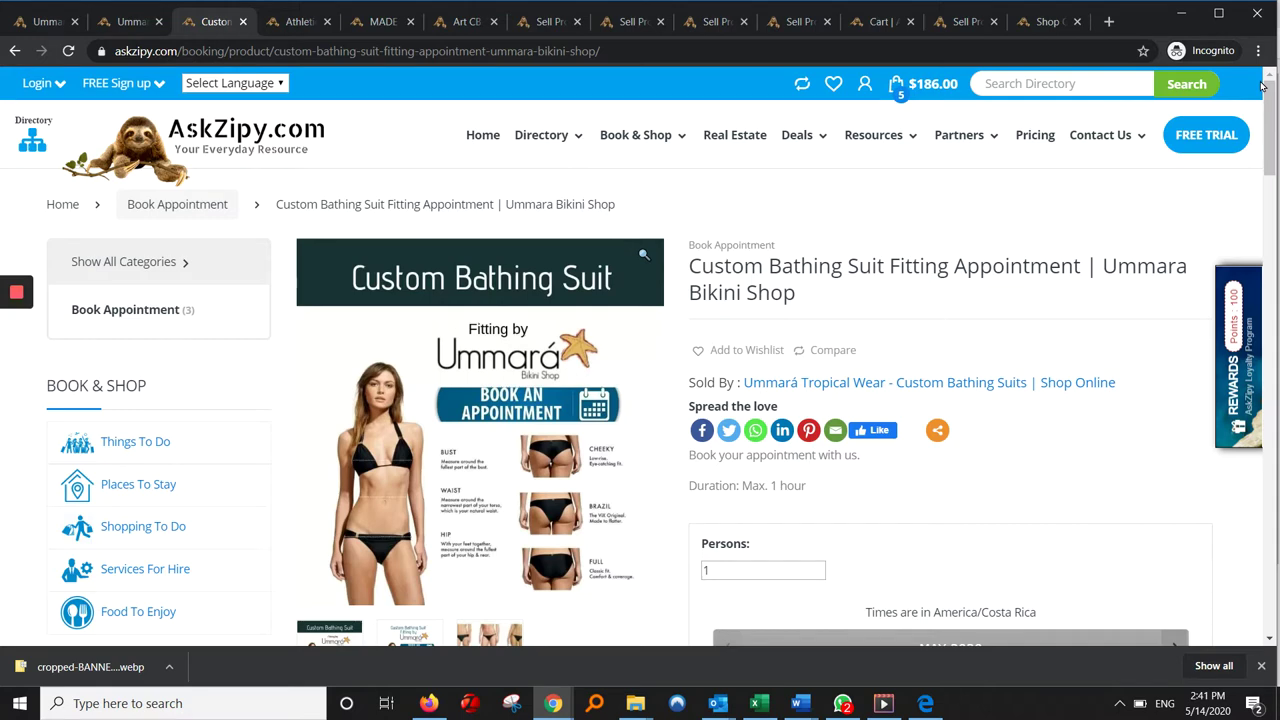
Step: Open the Athletic Bikini Bottoms from Ummará product page and examine its photos, description and price
left_click(285, 29)
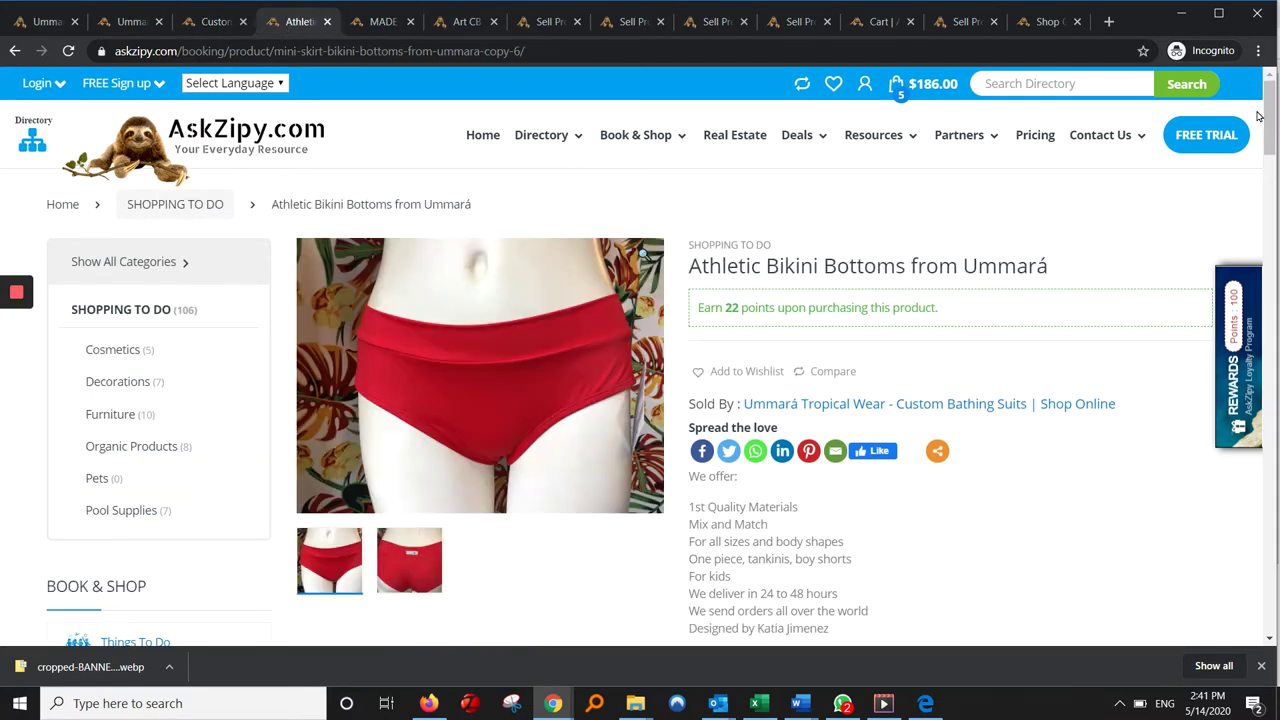
scroll(1270, 116, "down", 1)
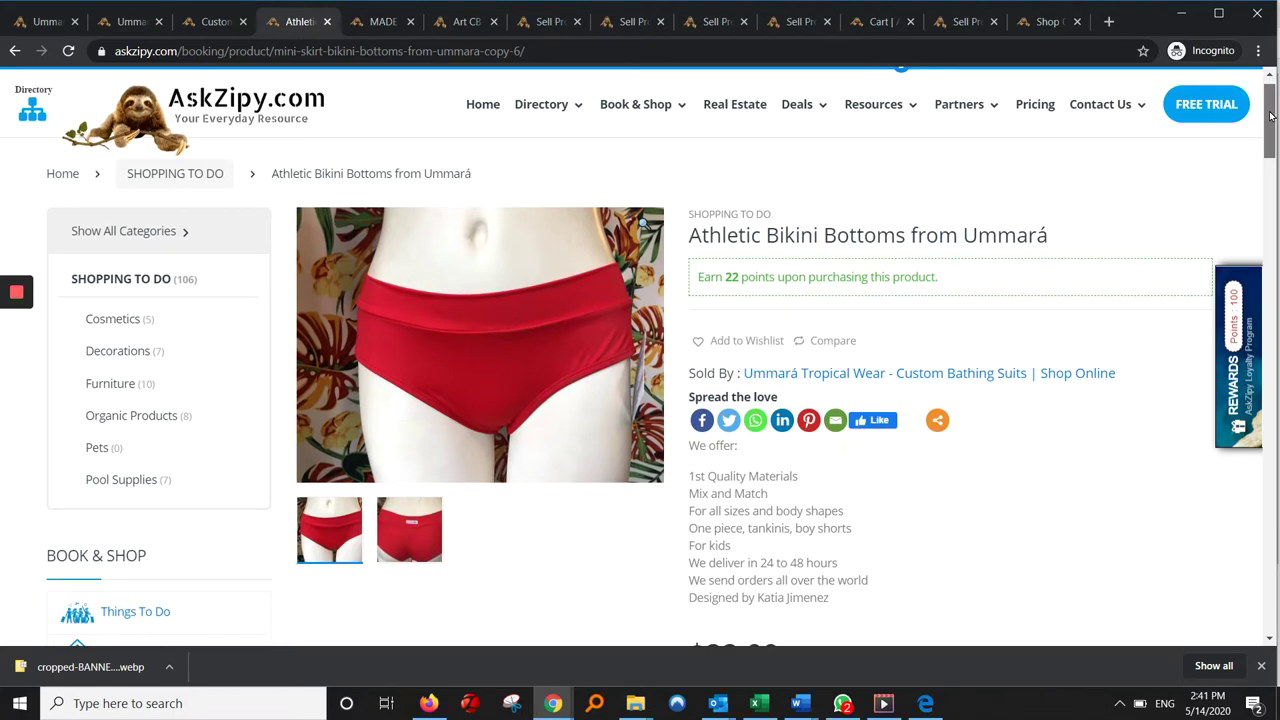
scroll(1270, 116, "down", 2)
scroll(552, 226, "up", 1)
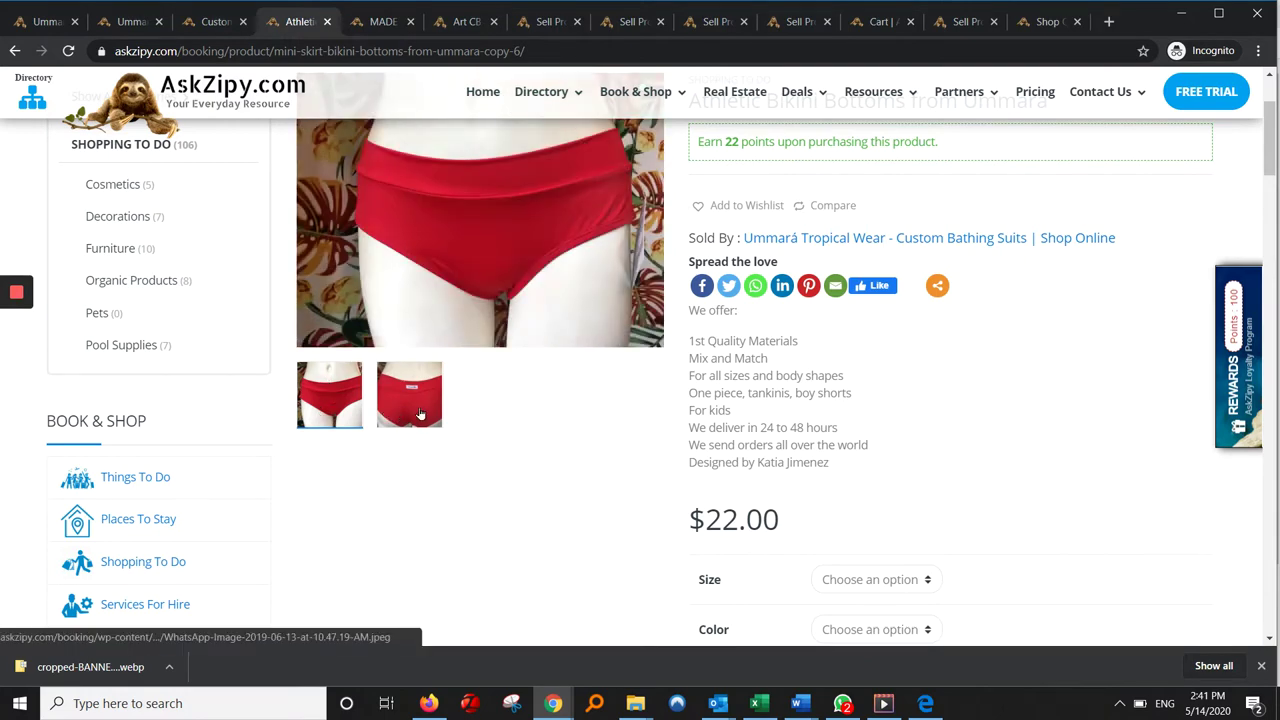
left_click_drag(1267, 126, 1267, 157)
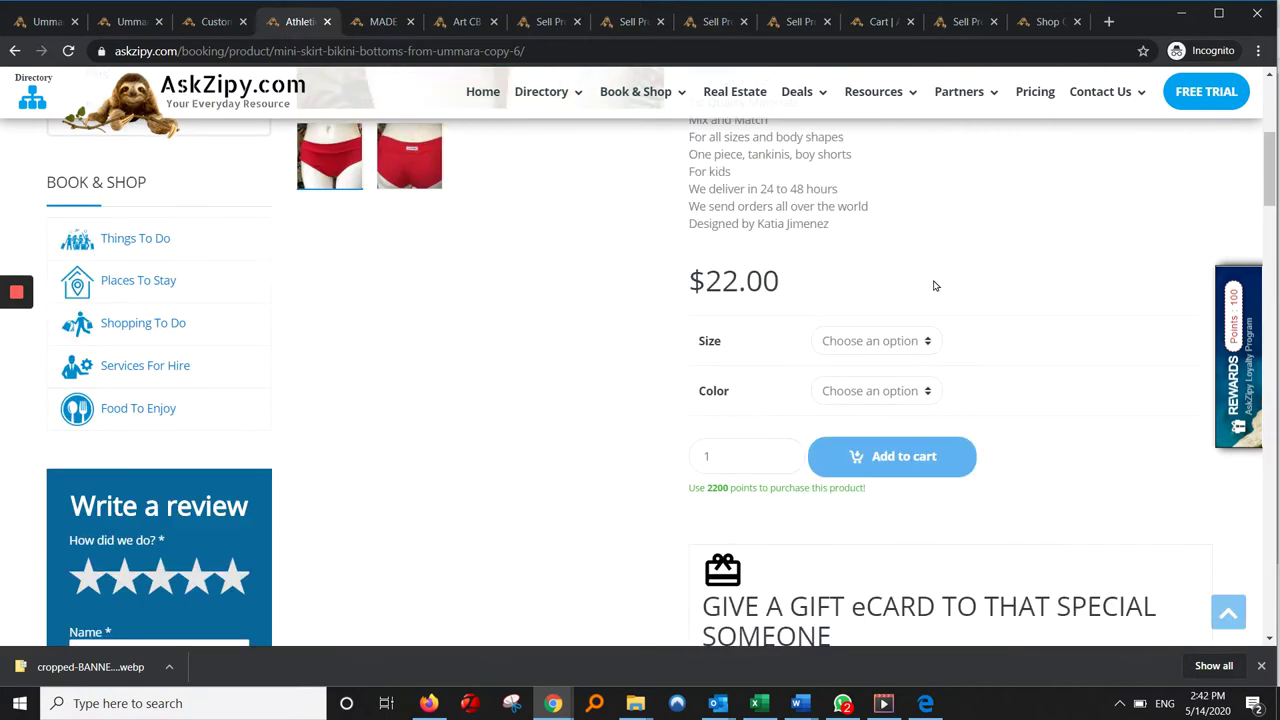
Step: Check the size and color choices of the Athletic Bikini Bottoms, plus the gift eCard and Sell This Item sections
left_click(928, 340)
left_click(930, 340)
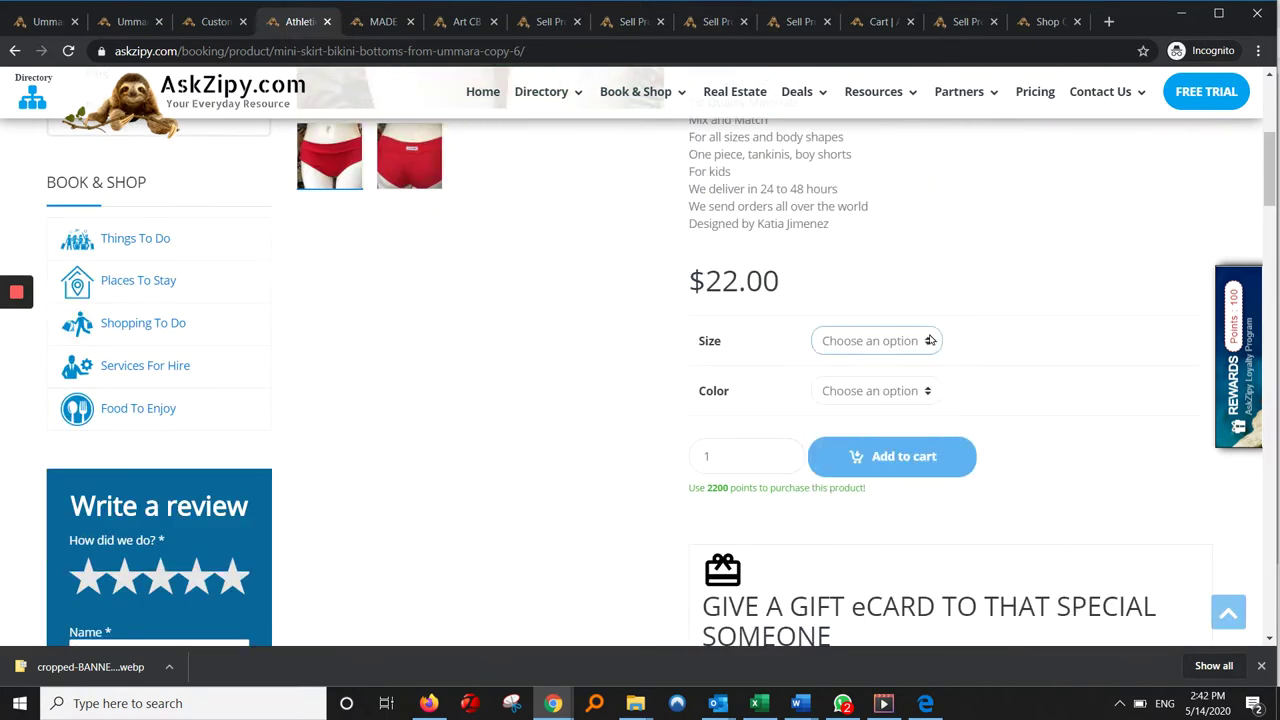
left_click(929, 391)
left_click(1261, 176)
left_click_drag(1264, 175, 1272, 194)
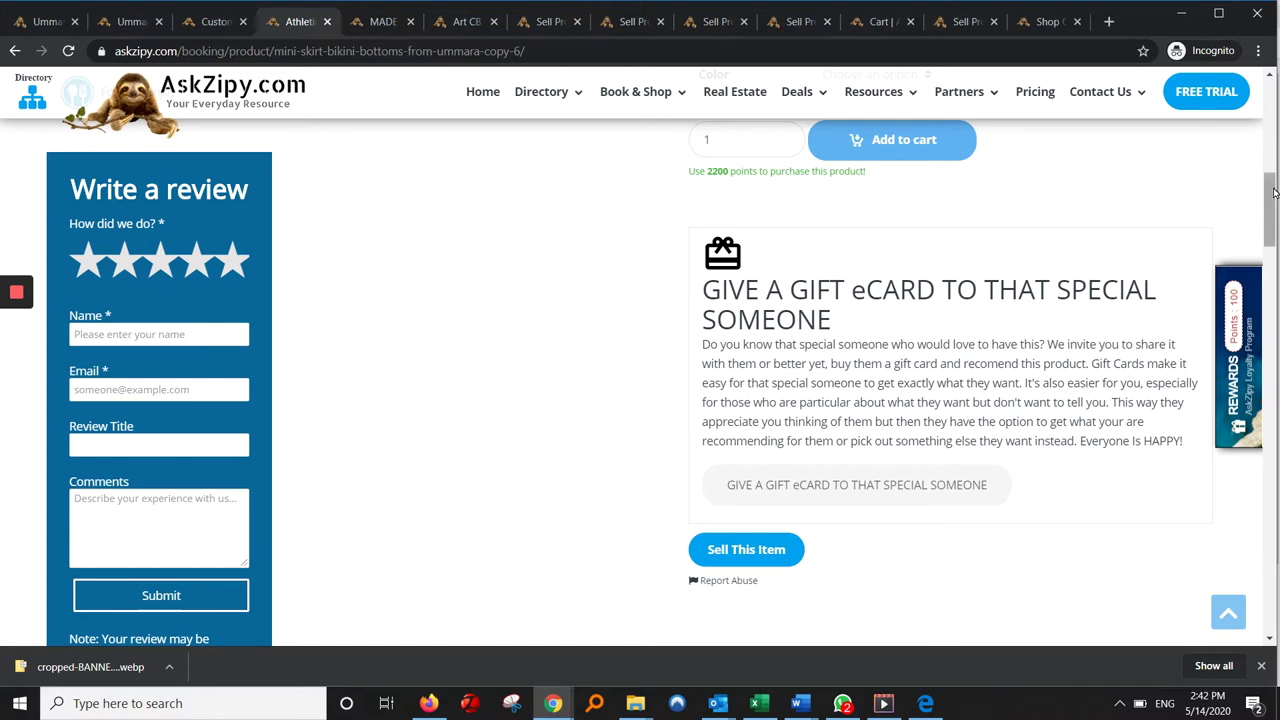
left_click_drag(1273, 191, 1267, 76)
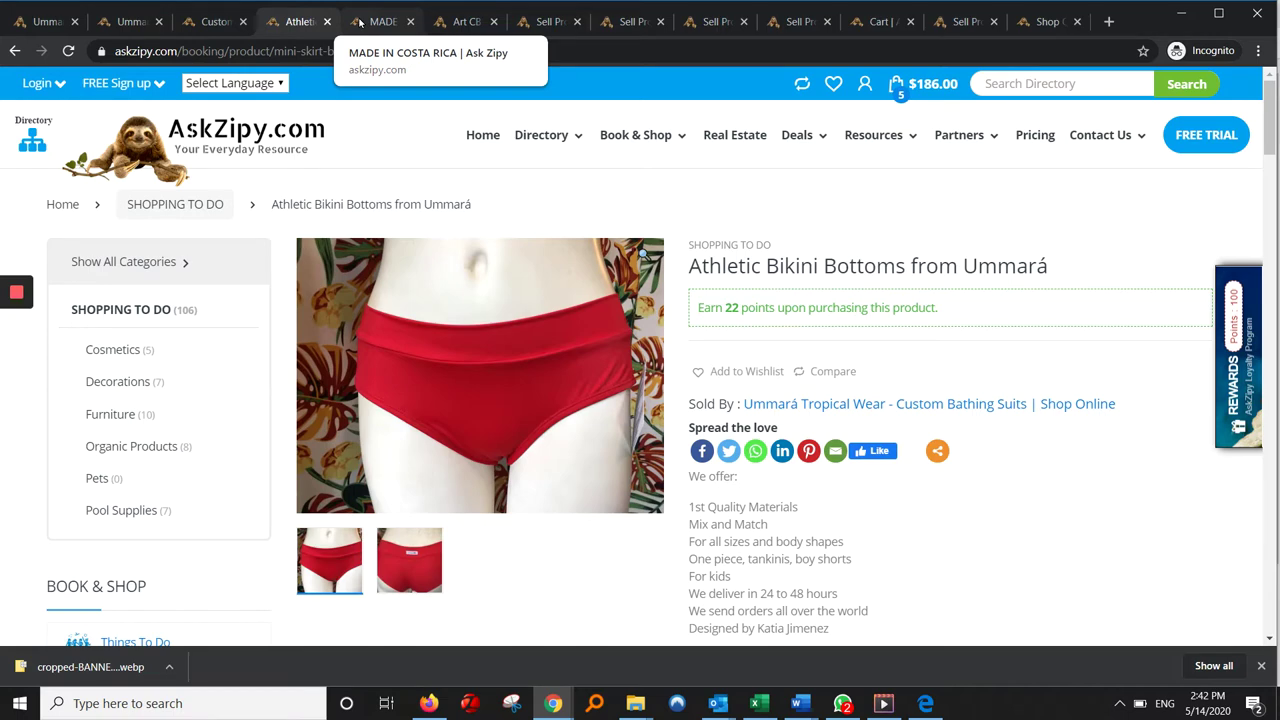
Step: View the MADE IN COSTA RICA category page and the management tools on the Art CB Bba business's images page
left_click(362, 22)
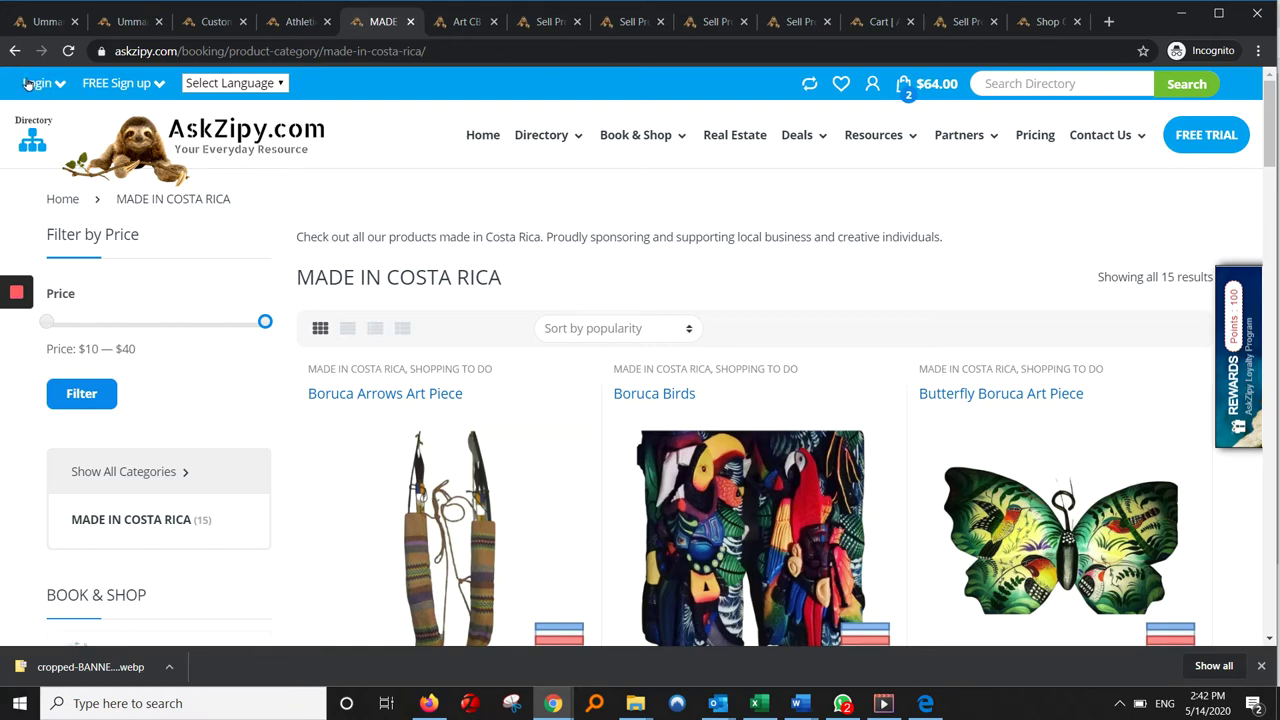
left_click(466, 22)
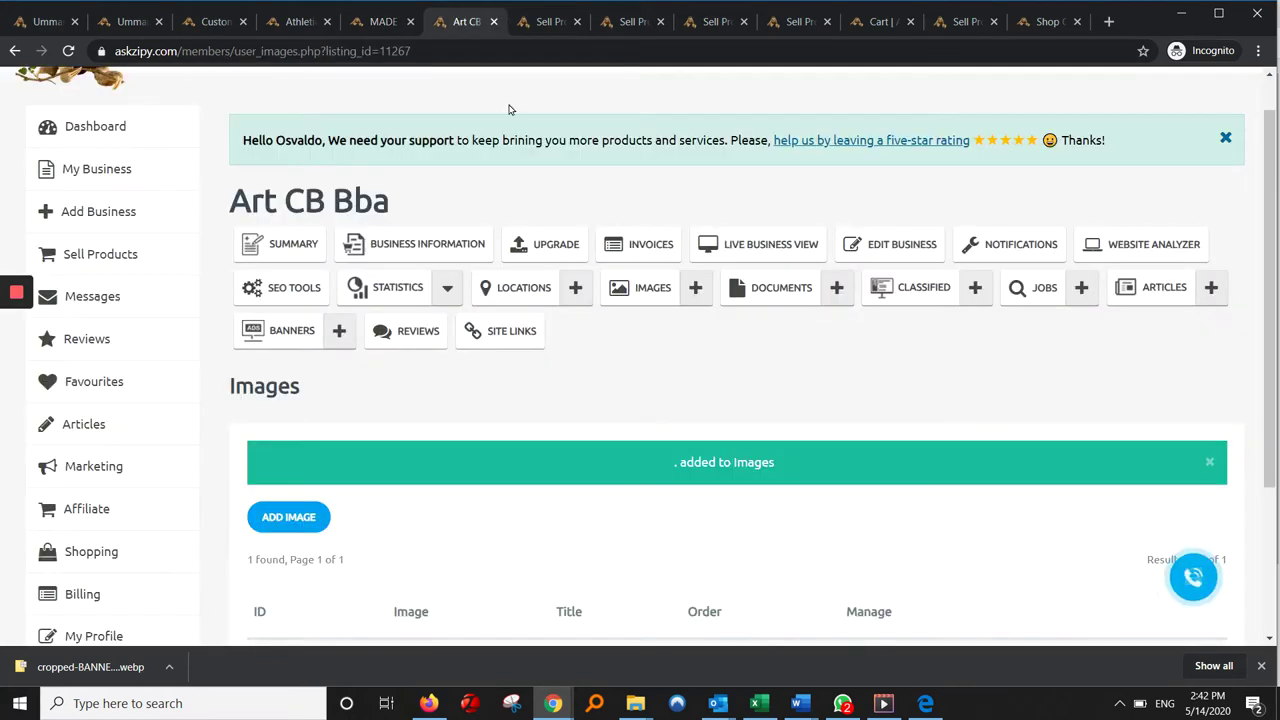
scroll(1260, 140, "up", 1)
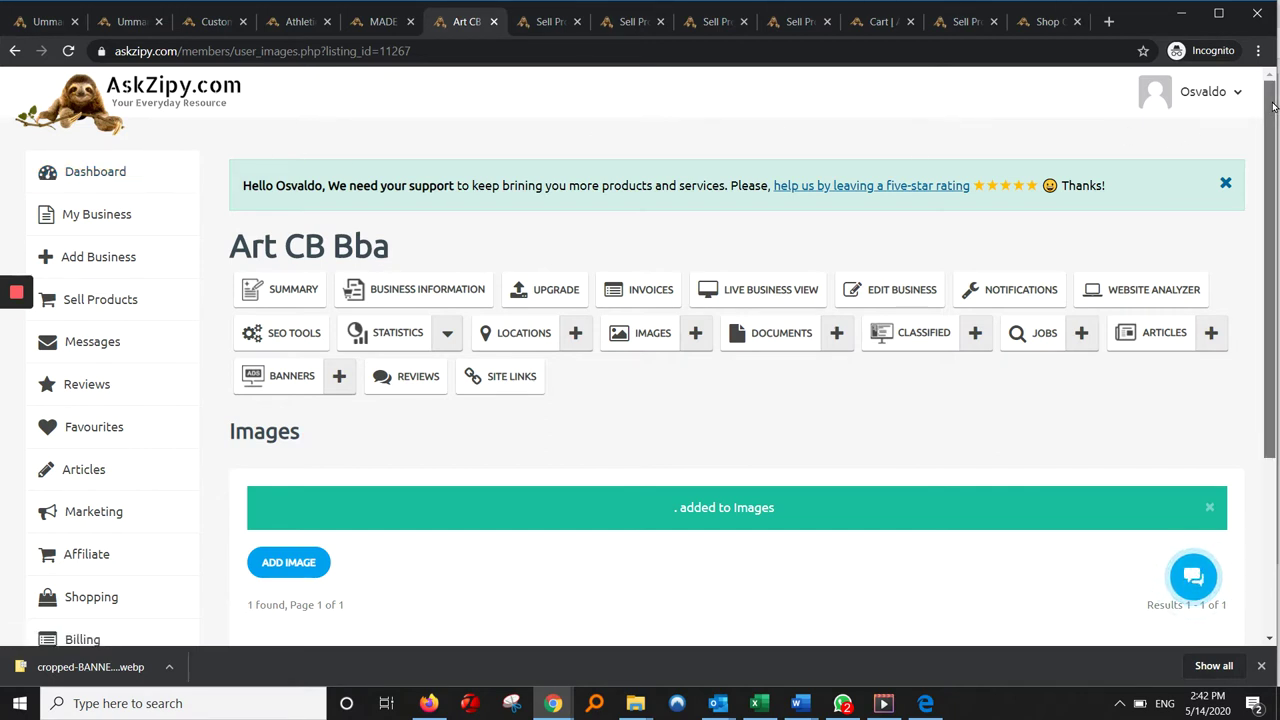
left_click_drag(1274, 107, 1272, 128)
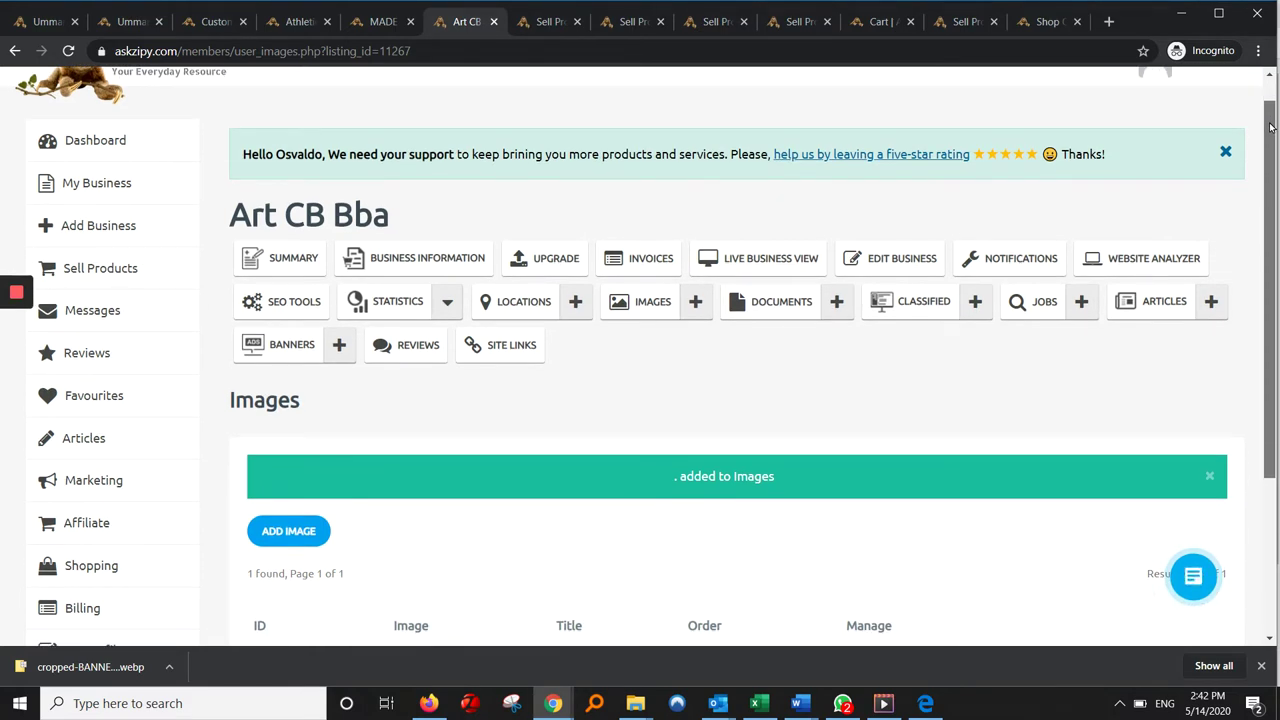
left_click_drag(1272, 127, 1272, 131)
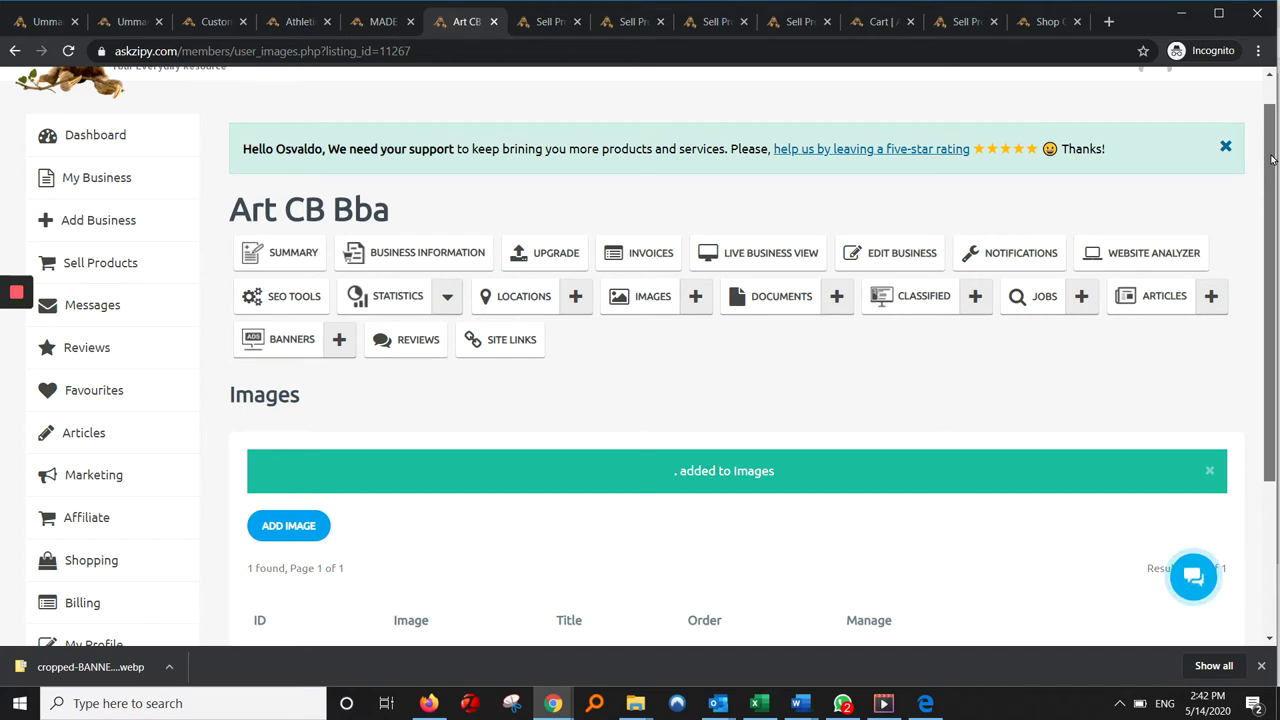
left_click_drag(1272, 160, 1274, 176)
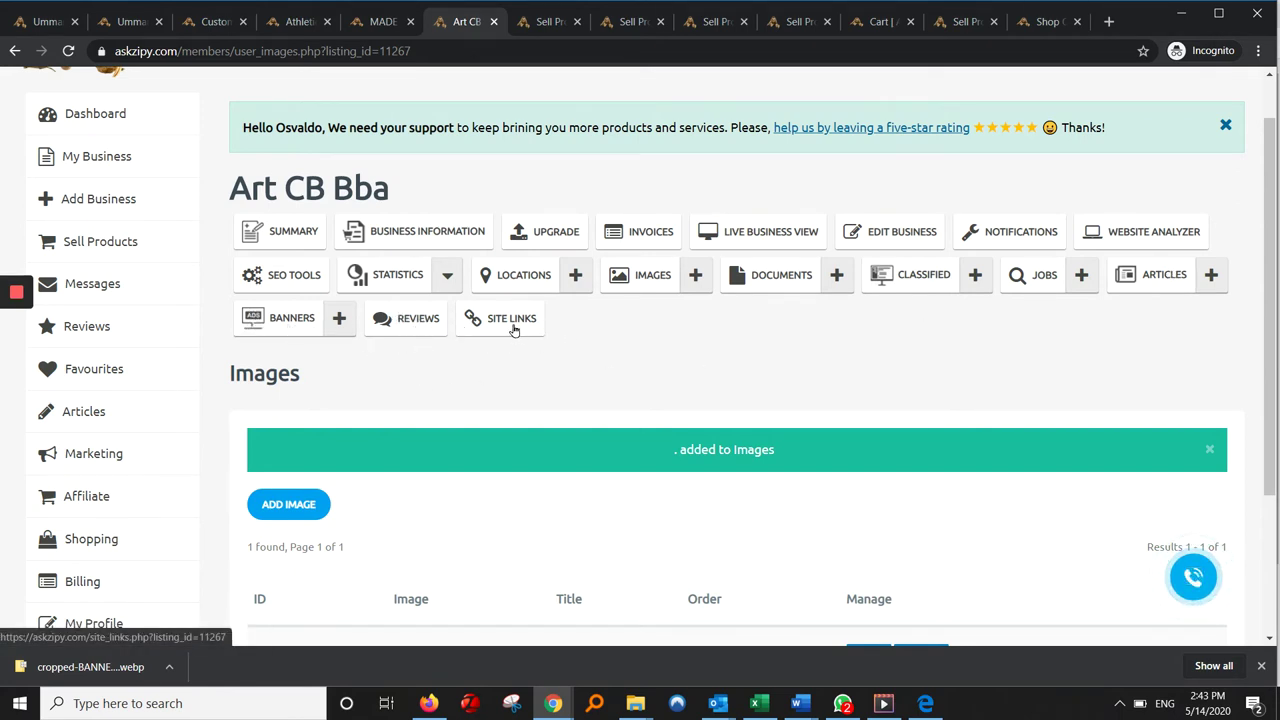
Step: Review the Sell Products dashboard and the seller's list of Boruca products
left_click(540, 22)
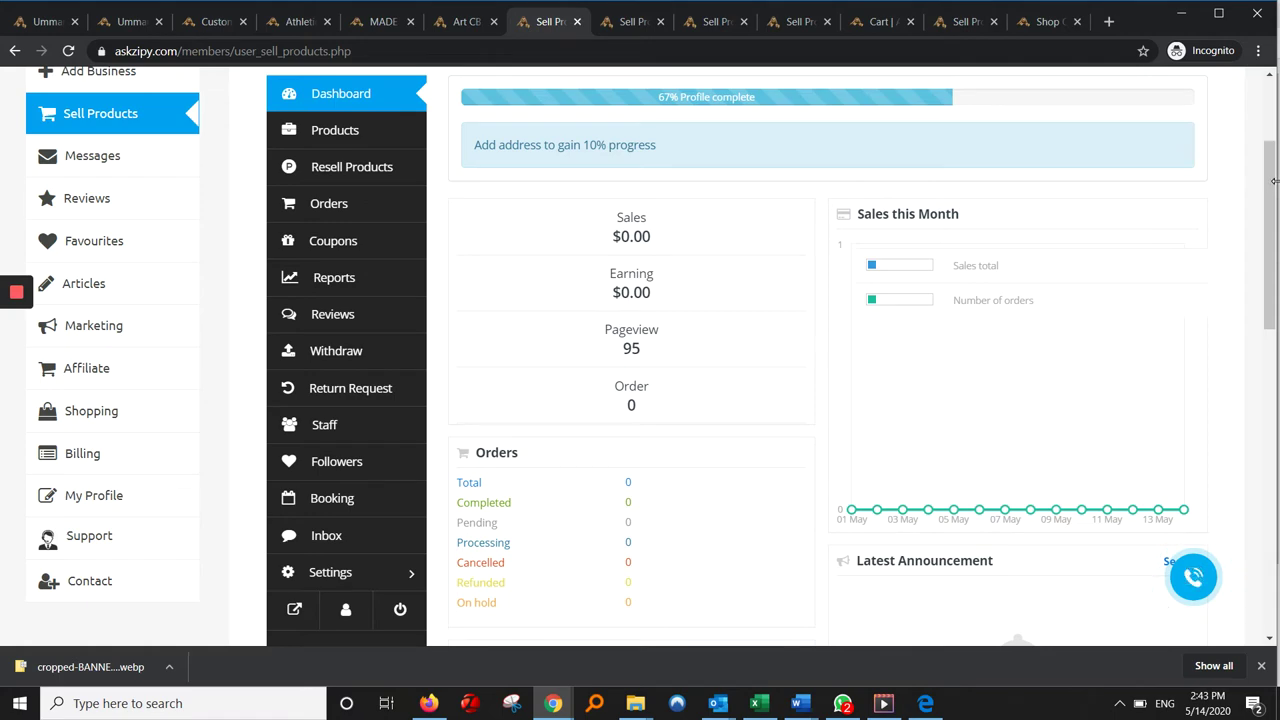
left_click_drag(1272, 180, 1268, 145)
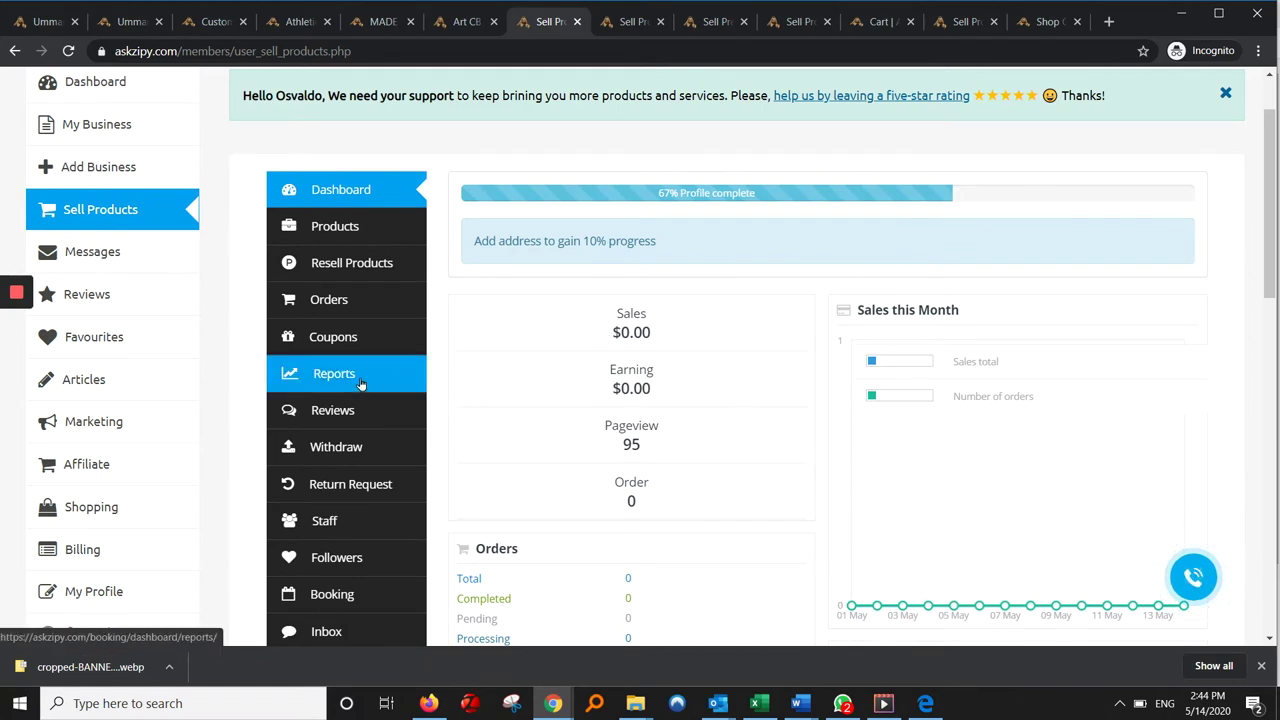
left_click(640, 30)
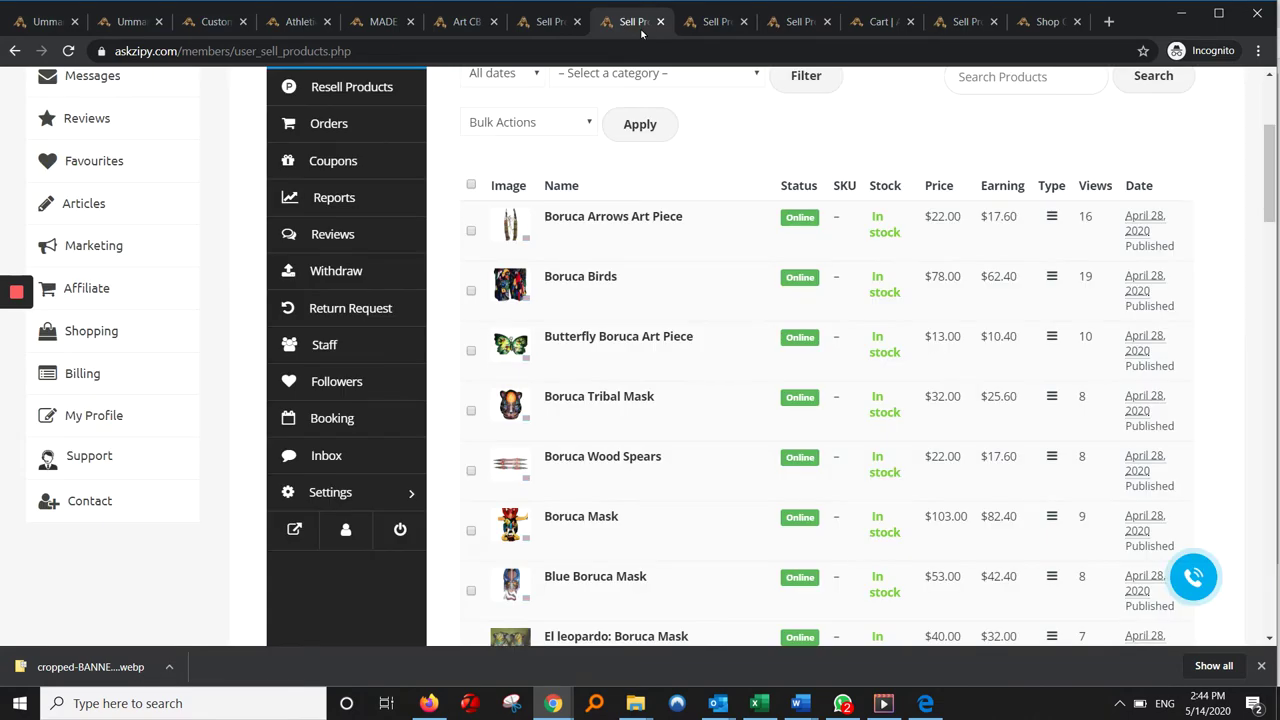
mouse_move(1271, 165)
left_mouse_down()
mouse_move(1270, 143)
mouse_move(1251, 176)
left_mouse_up()
scroll(1251, 176, "up", 1)
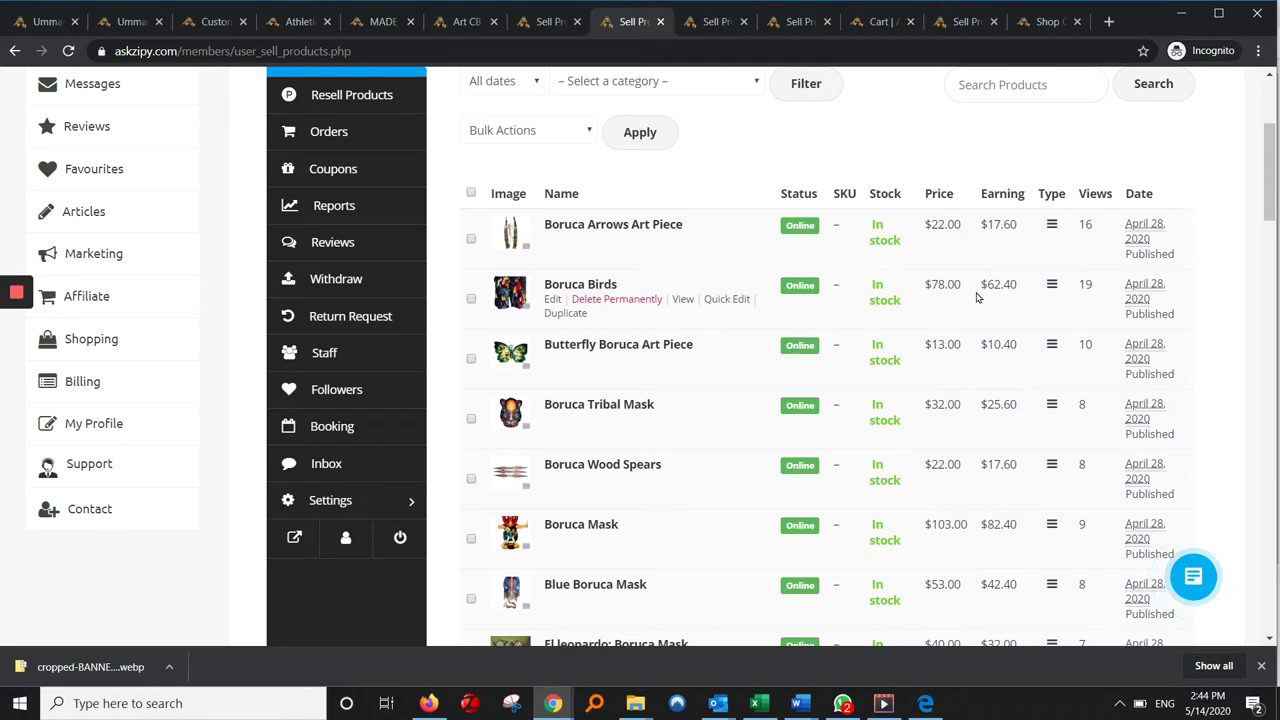
Step: Compare the price and the earning of Boruca Birds in the product list, and review the list's product management options
left_click_drag(968, 290, 927, 280)
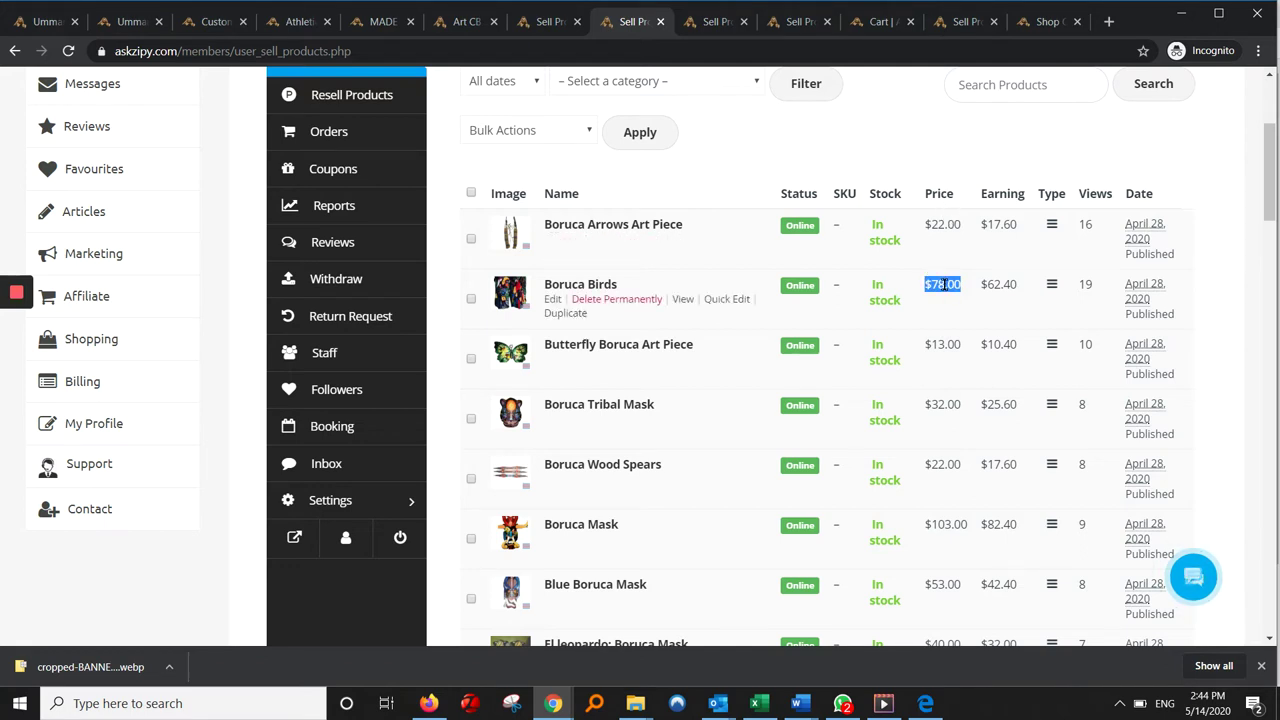
left_click_drag(1028, 288, 976, 286)
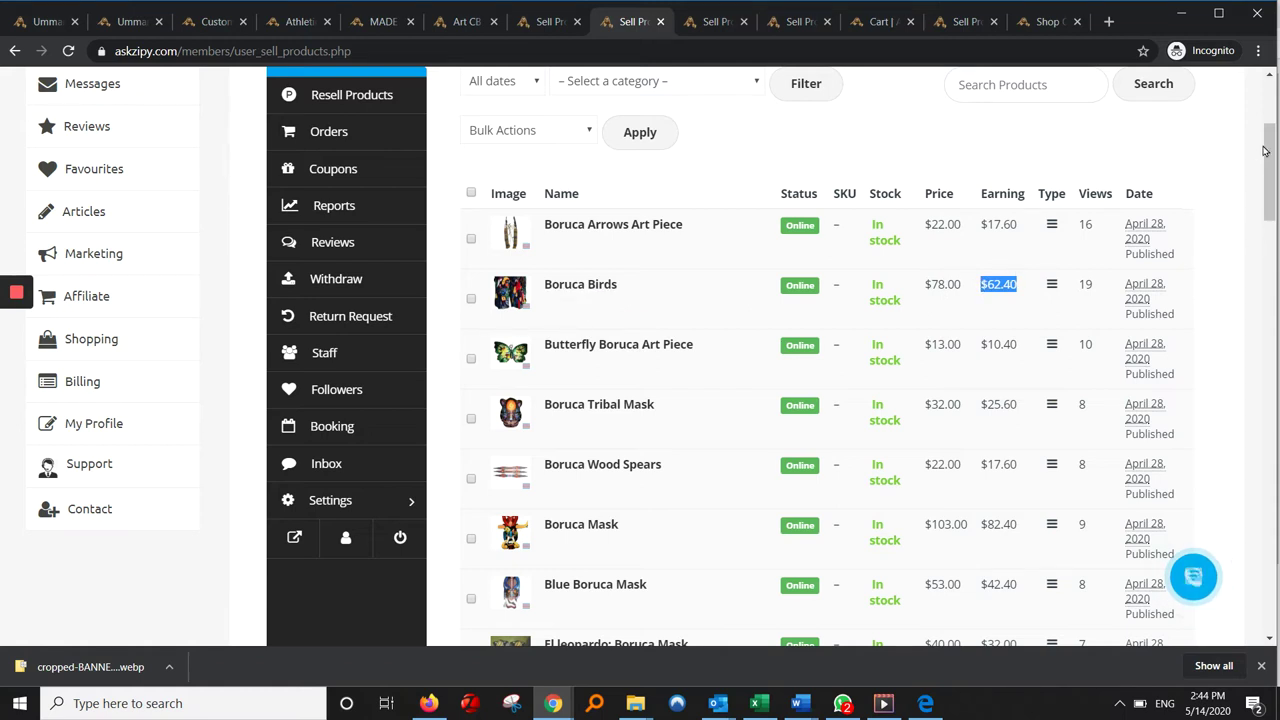
left_click_drag(1266, 151, 1274, 115)
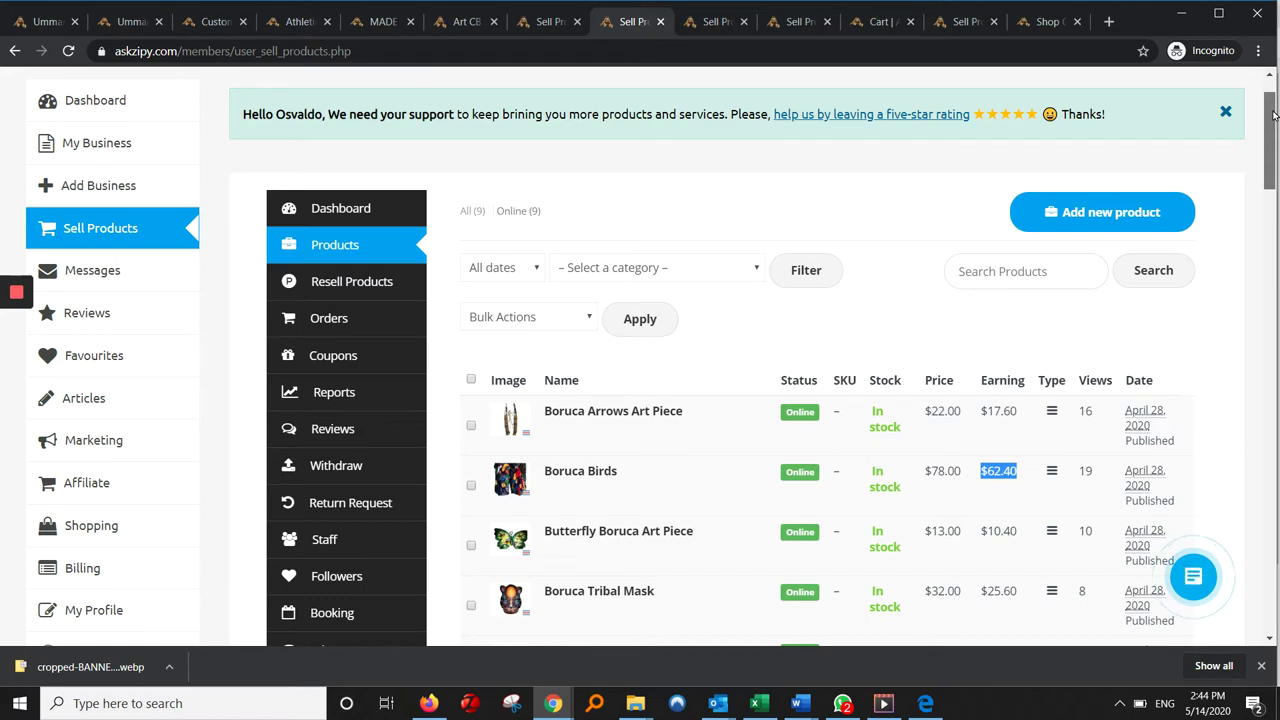
left_click_drag(1274, 115, 1274, 118)
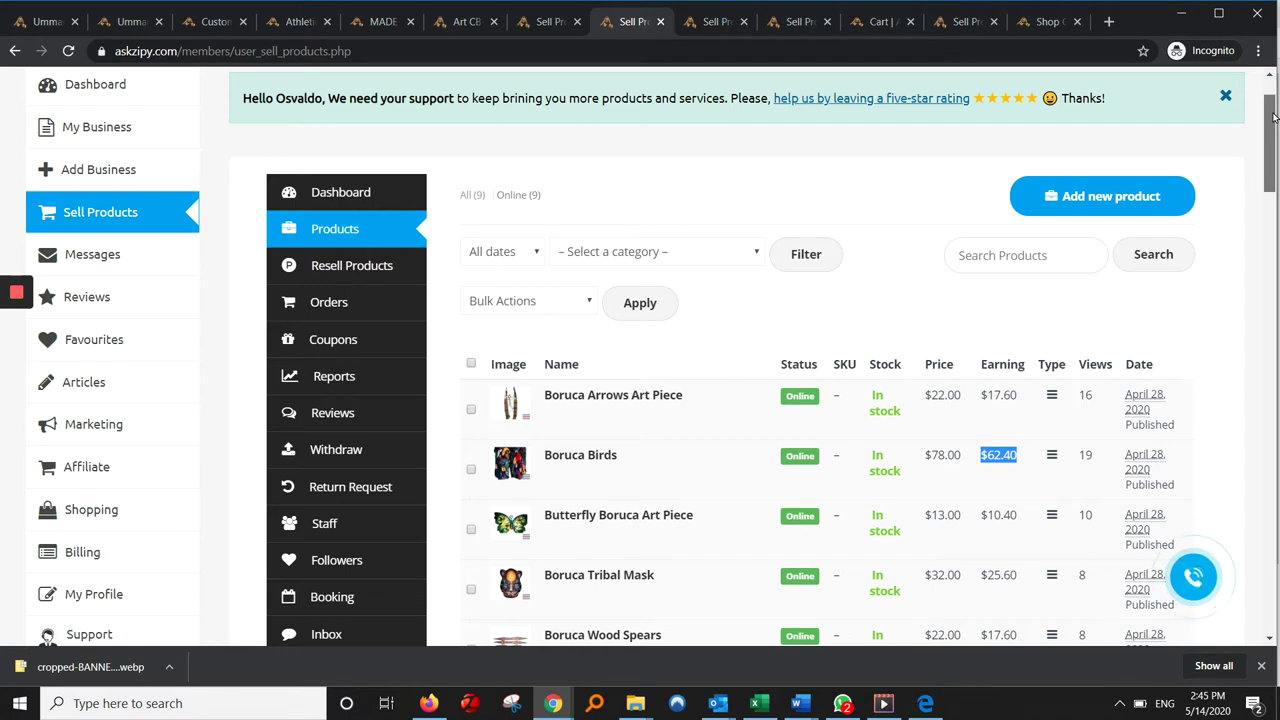
mouse_move(952, 475)
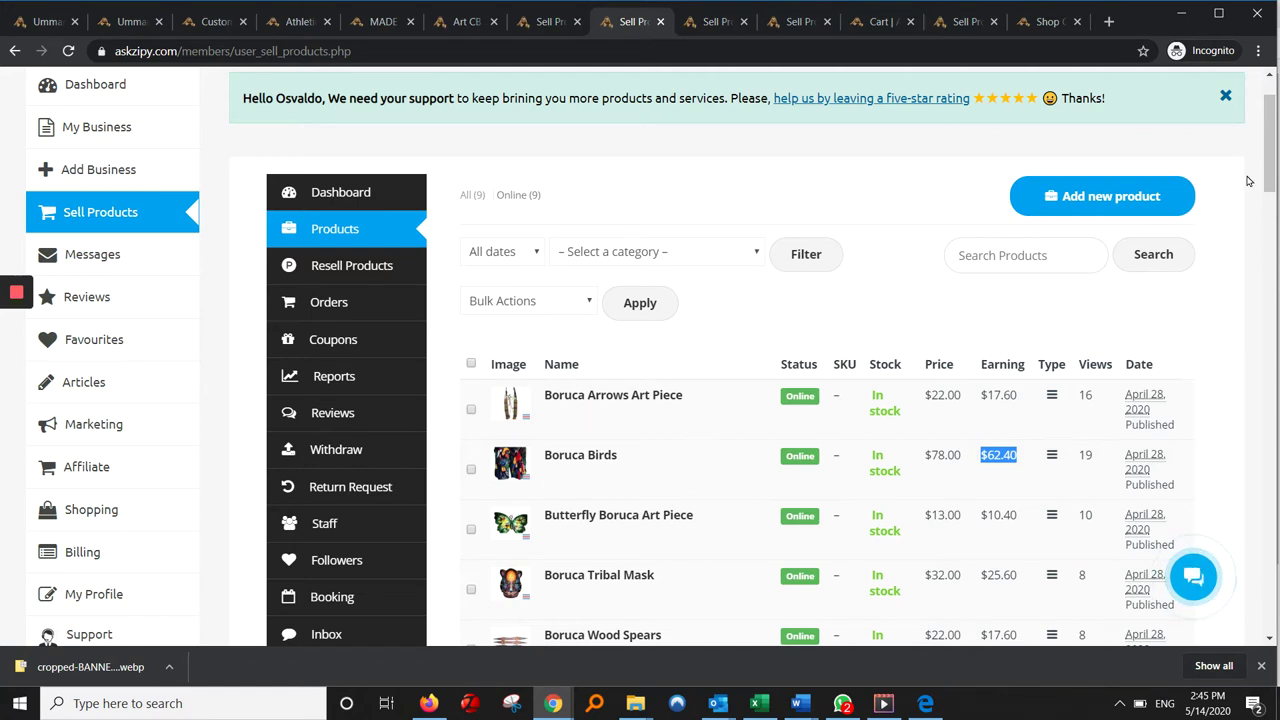
left_click_drag(1267, 150, 1270, 133)
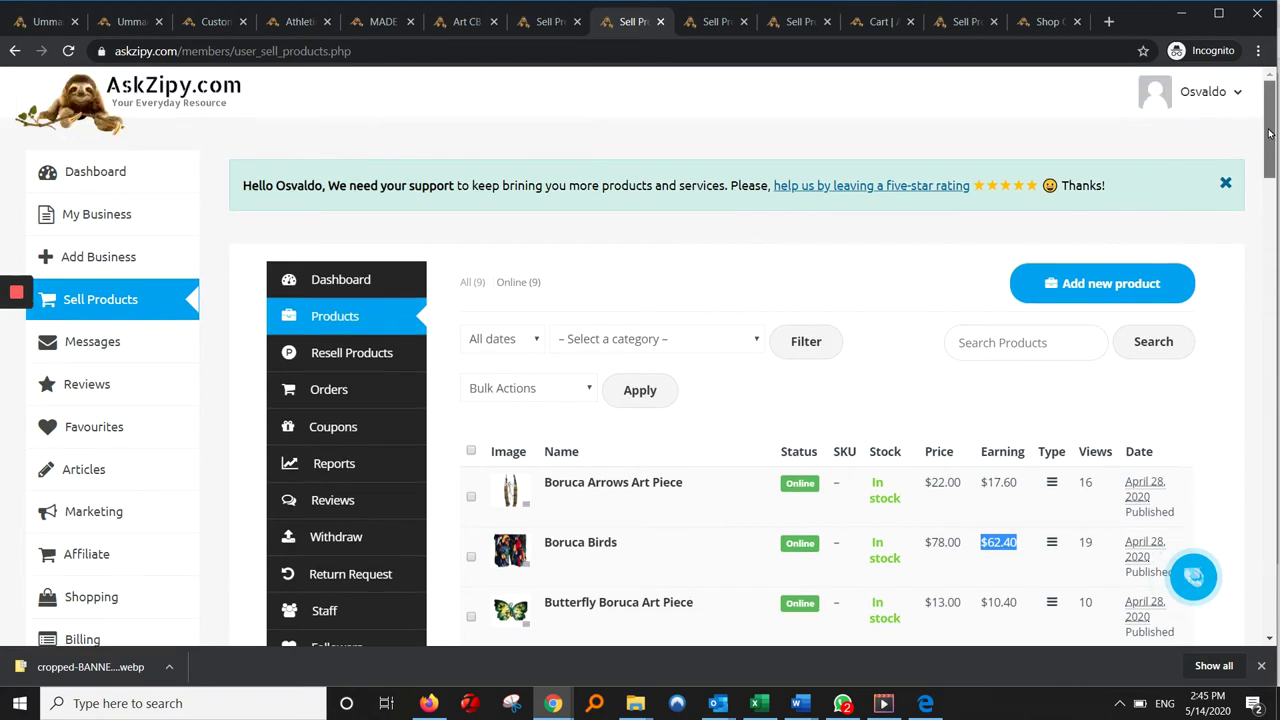
Step: Examine the Edit Product form for Boruca Birds and its public product page
left_click(701, 20)
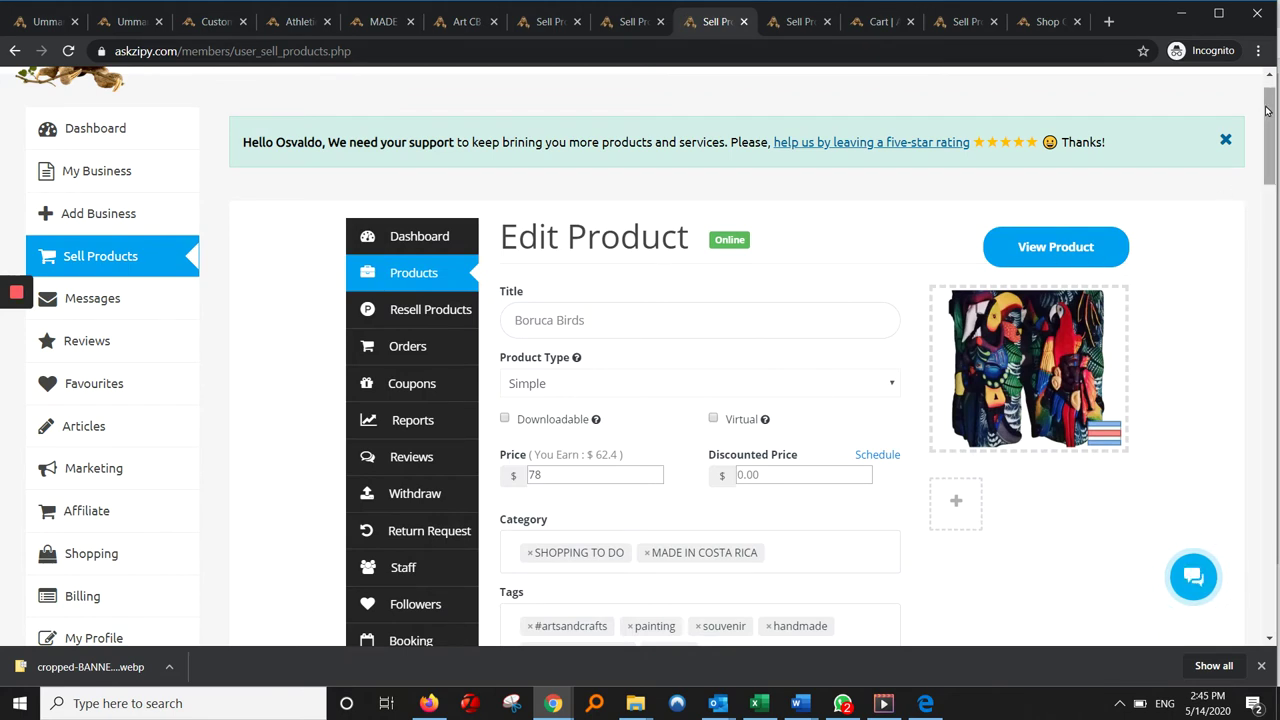
left_click_drag(1267, 110, 1100, 40)
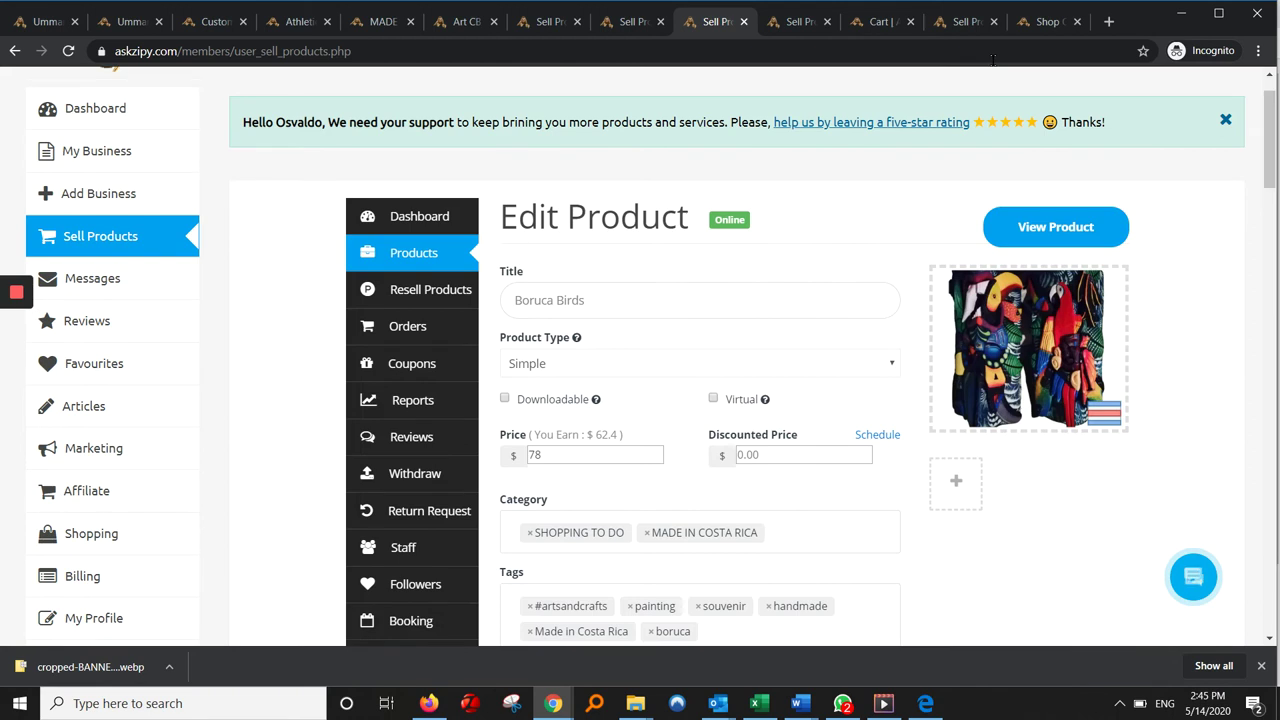
left_click(798, 22)
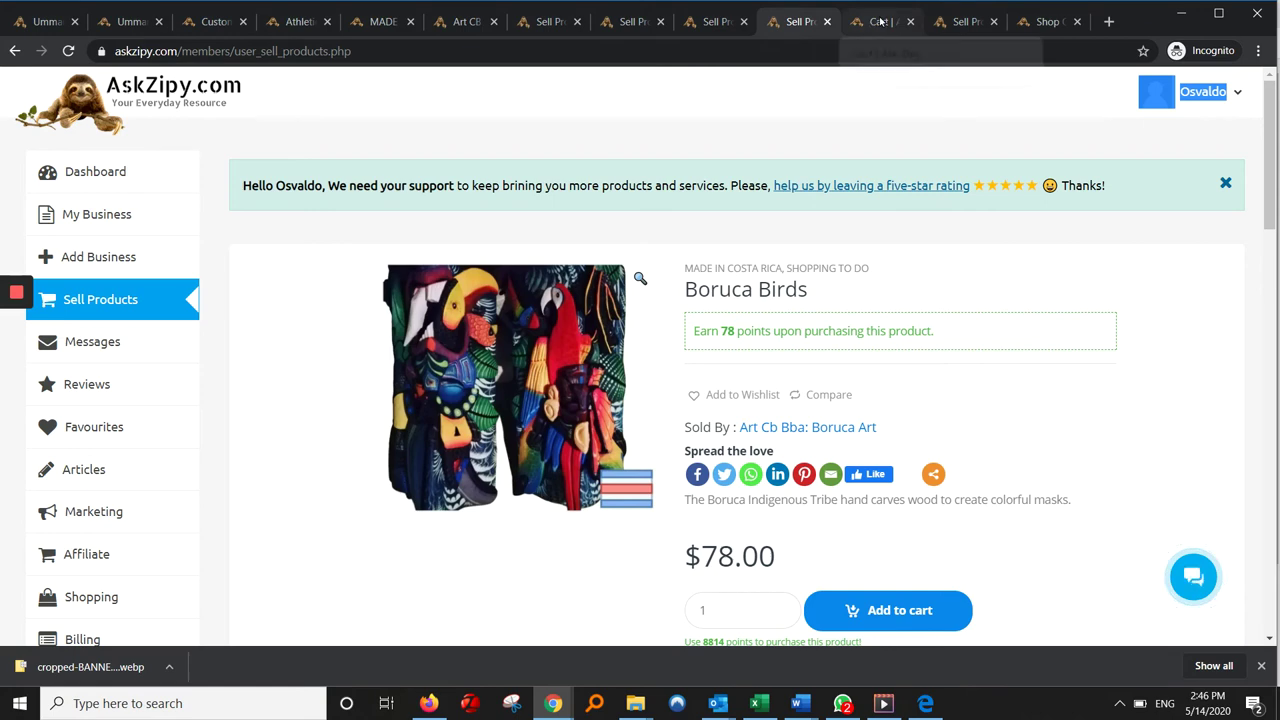
Step: Open the shopping cart and review its Boruca items, sellers, checkout options and available coupons
left_click(886, 22)
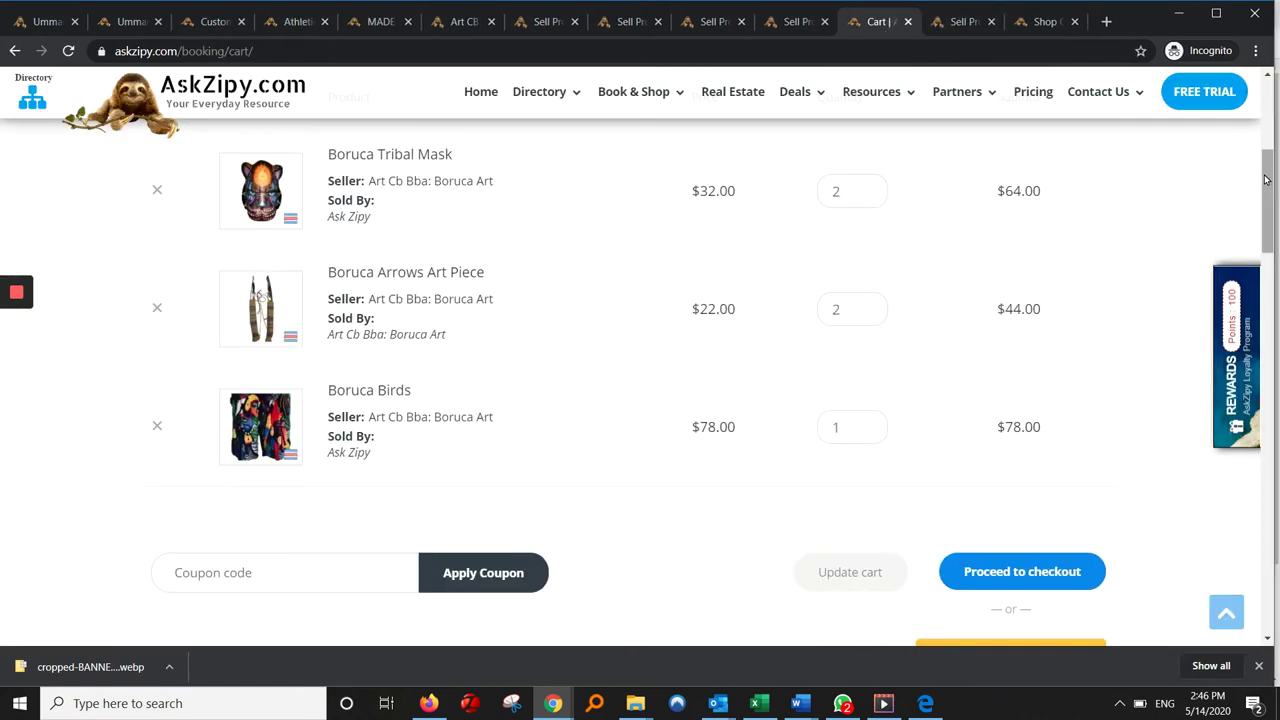
mouse_move(1267, 170)
left_mouse_down()
mouse_move(1265, 124)
mouse_move(1262, 160)
left_mouse_up()
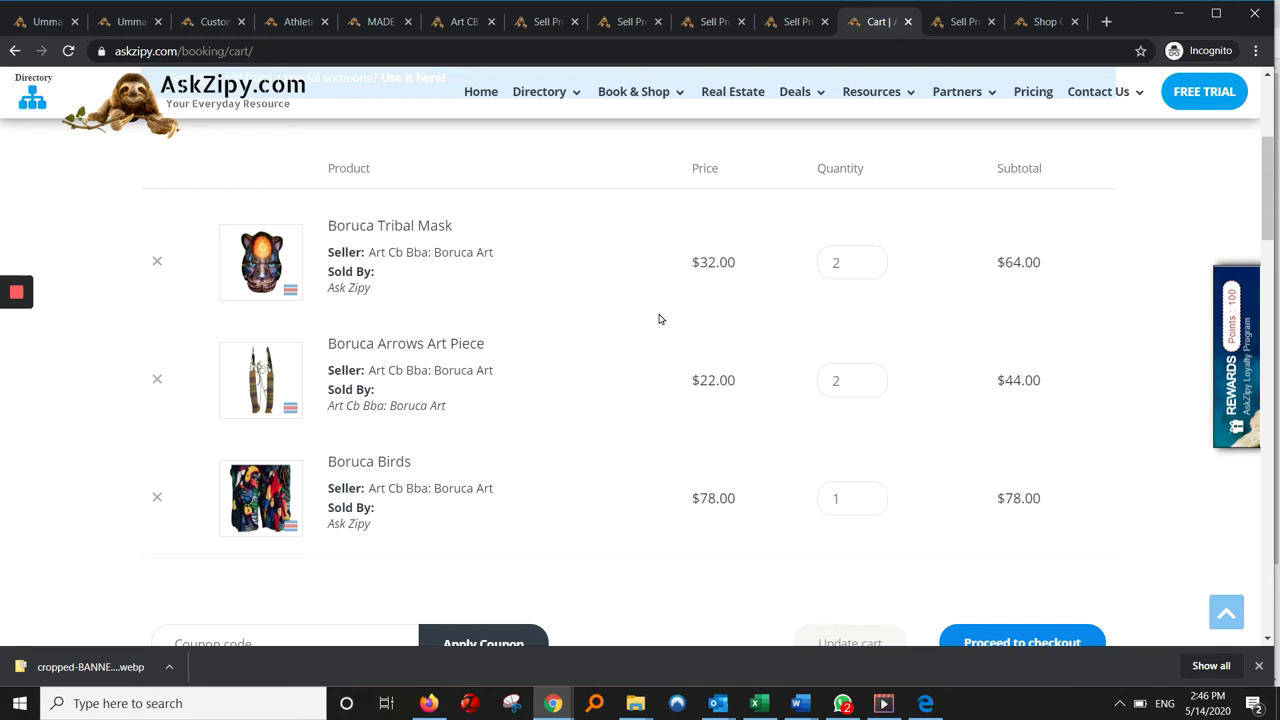
left_click_drag(1267, 162, 1267, 200)
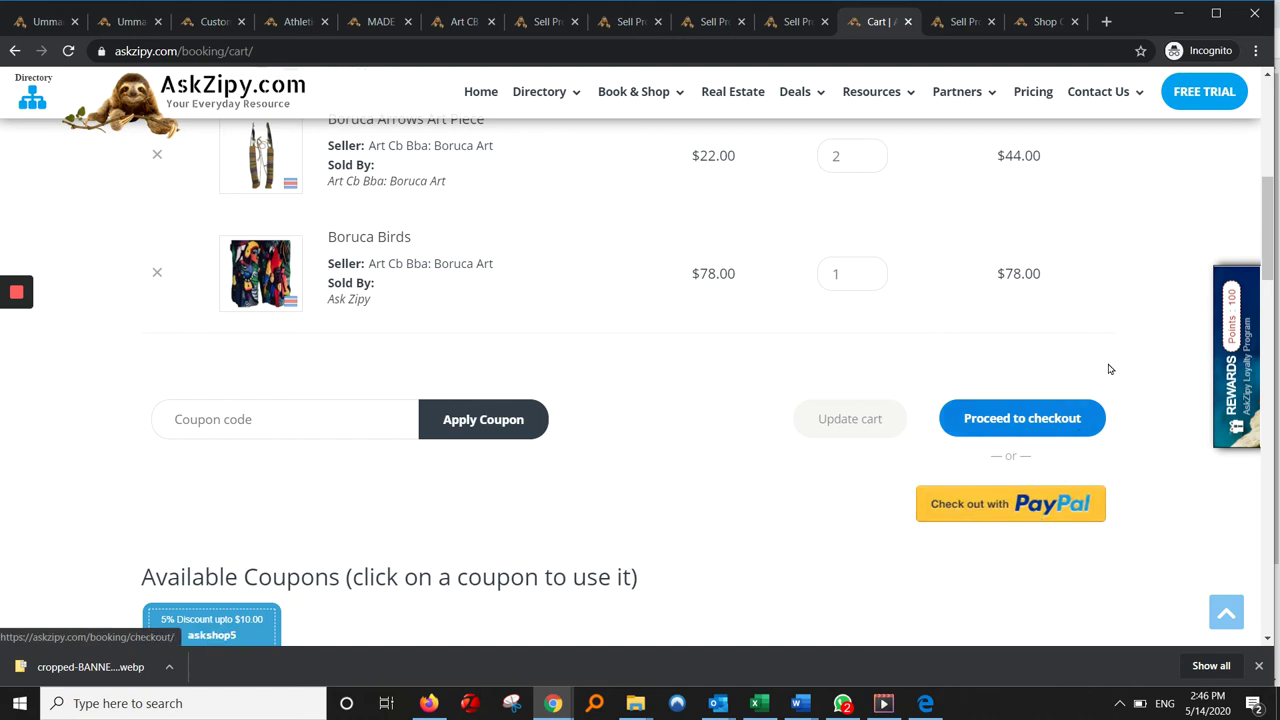
scroll(1273, 193, "down", 4)
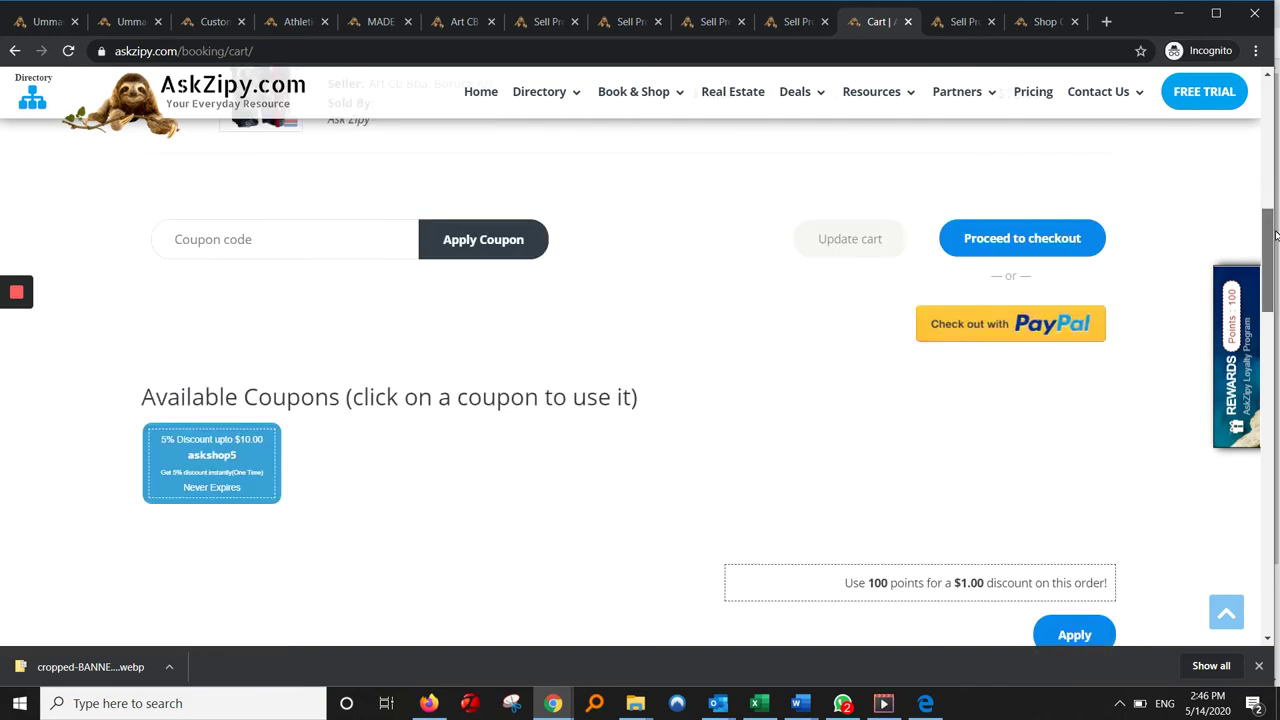
scroll(1273, 193, "up", 6)
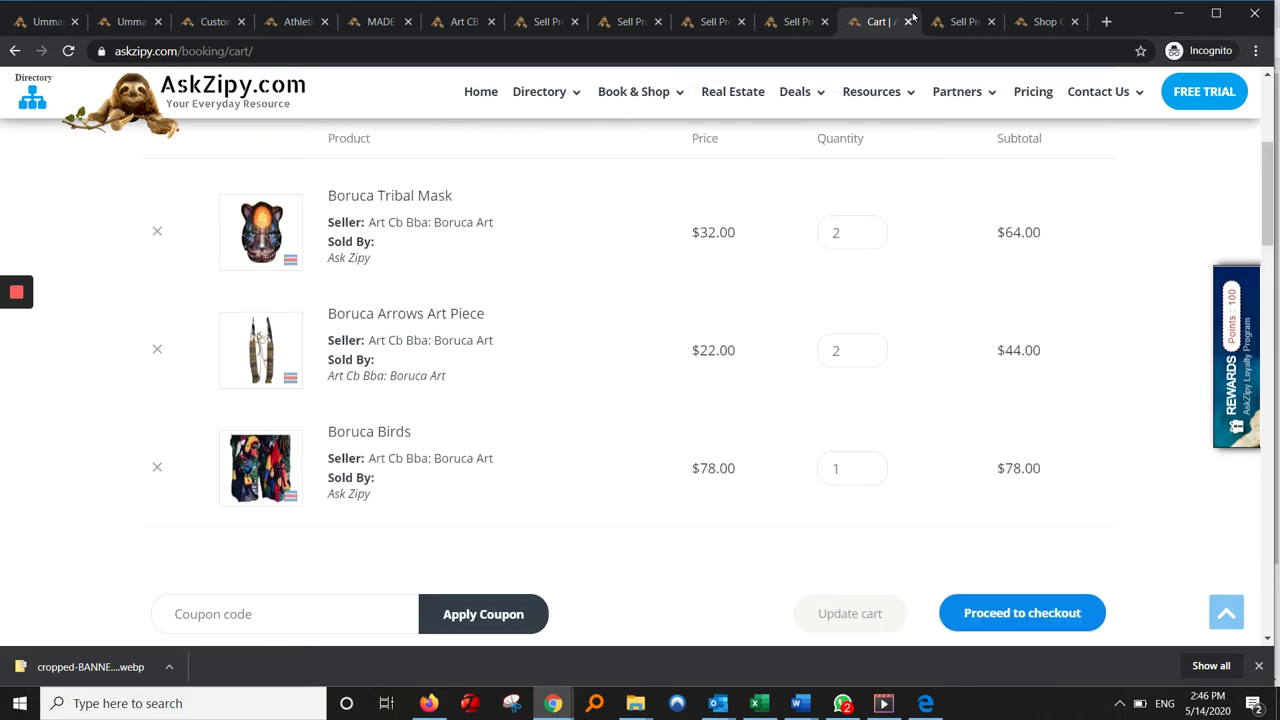
Step: Open the Resell Products list and examine the affiliate link, the store option and the My Earning column
left_click(957, 20)
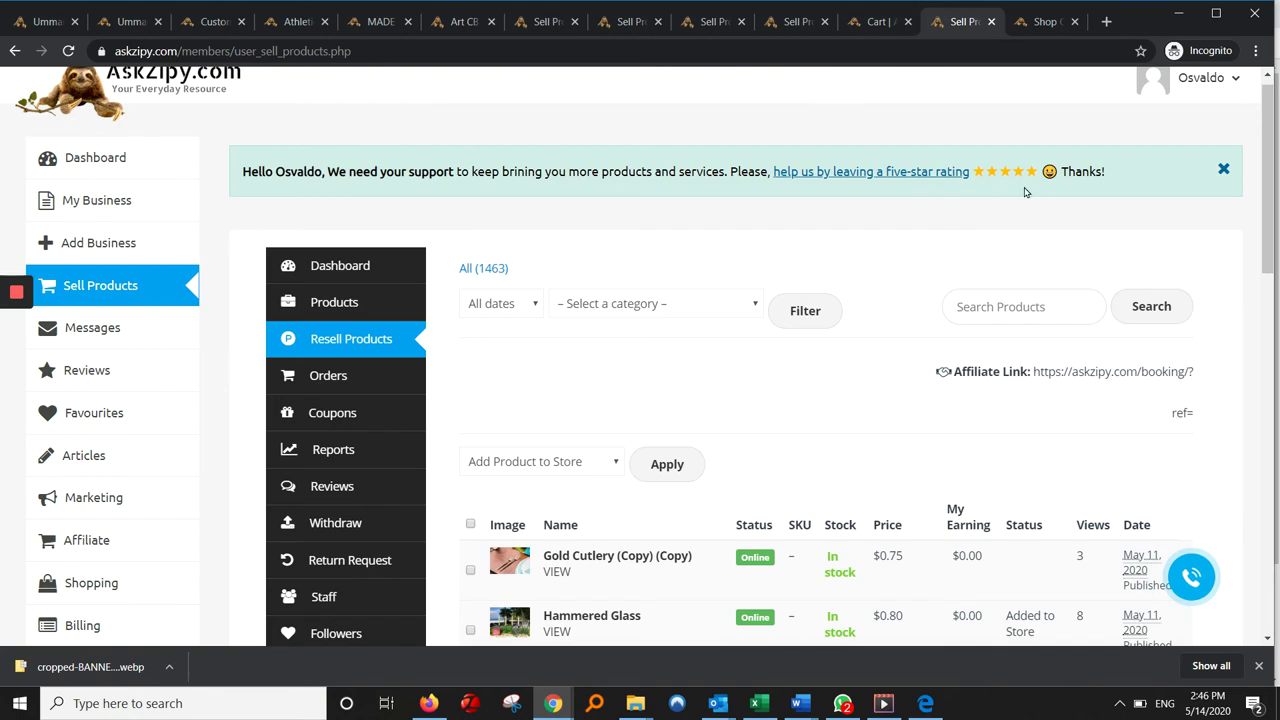
left_click_drag(1268, 106, 1265, 191)
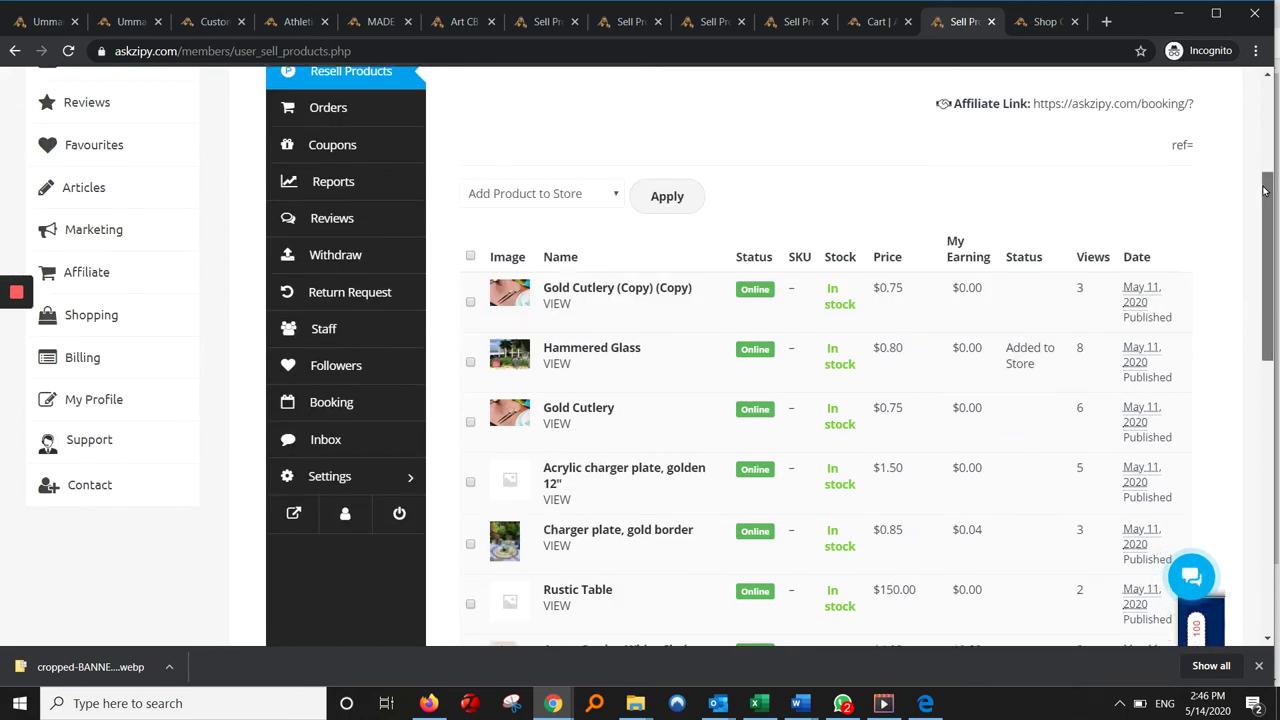
left_click_drag(1265, 190, 1083, 150)
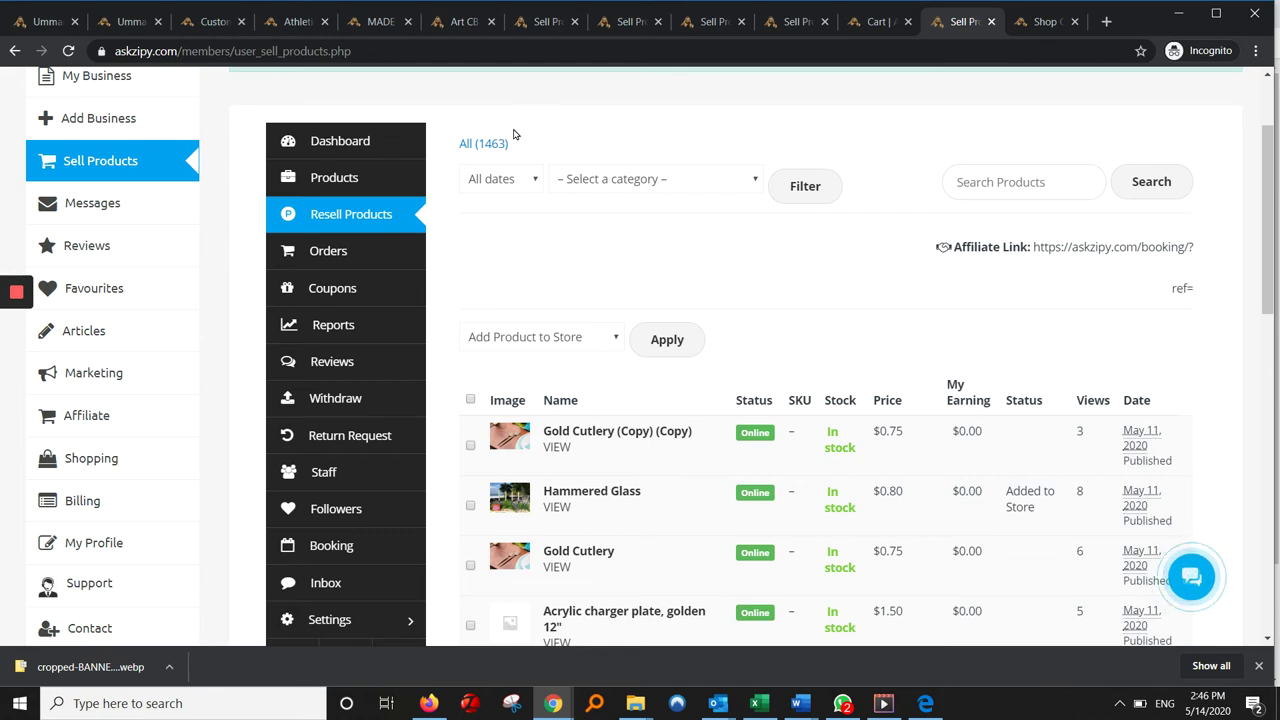
left_click_drag(1266, 148, 1255, 190)
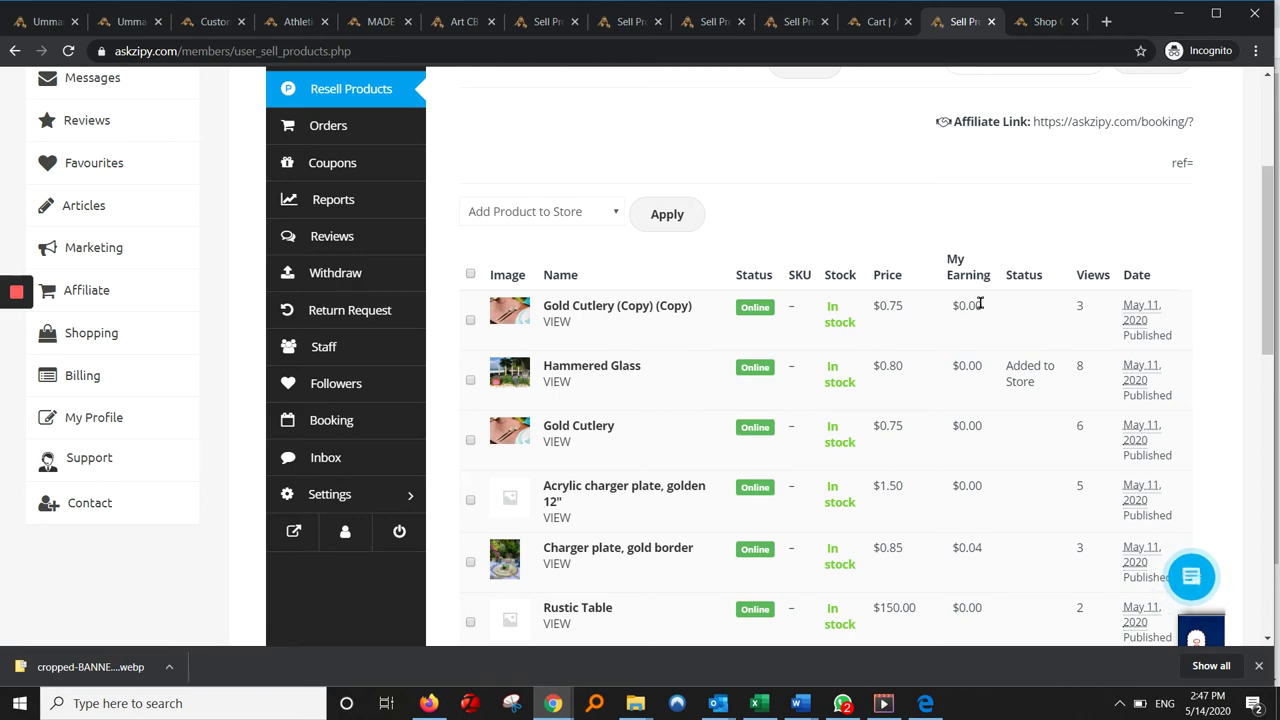
Step: Select Avant Garden White Chair and Happy Mothers Day Gift Card in the Resell Products list and check the Add Product to Store option
left_click_drag(1266, 203, 1240, 305)
scroll(468, 320, "down", 1)
left_click(470, 314)
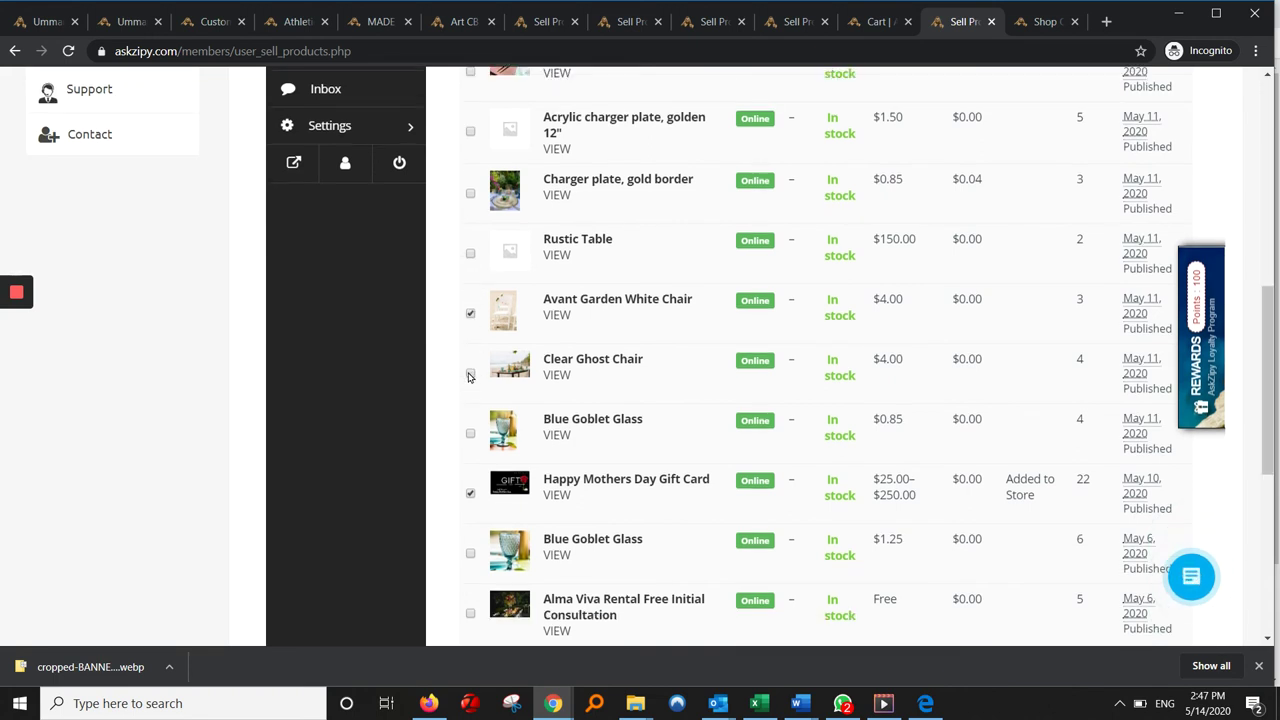
left_click_drag(1262, 290, 1260, 203)
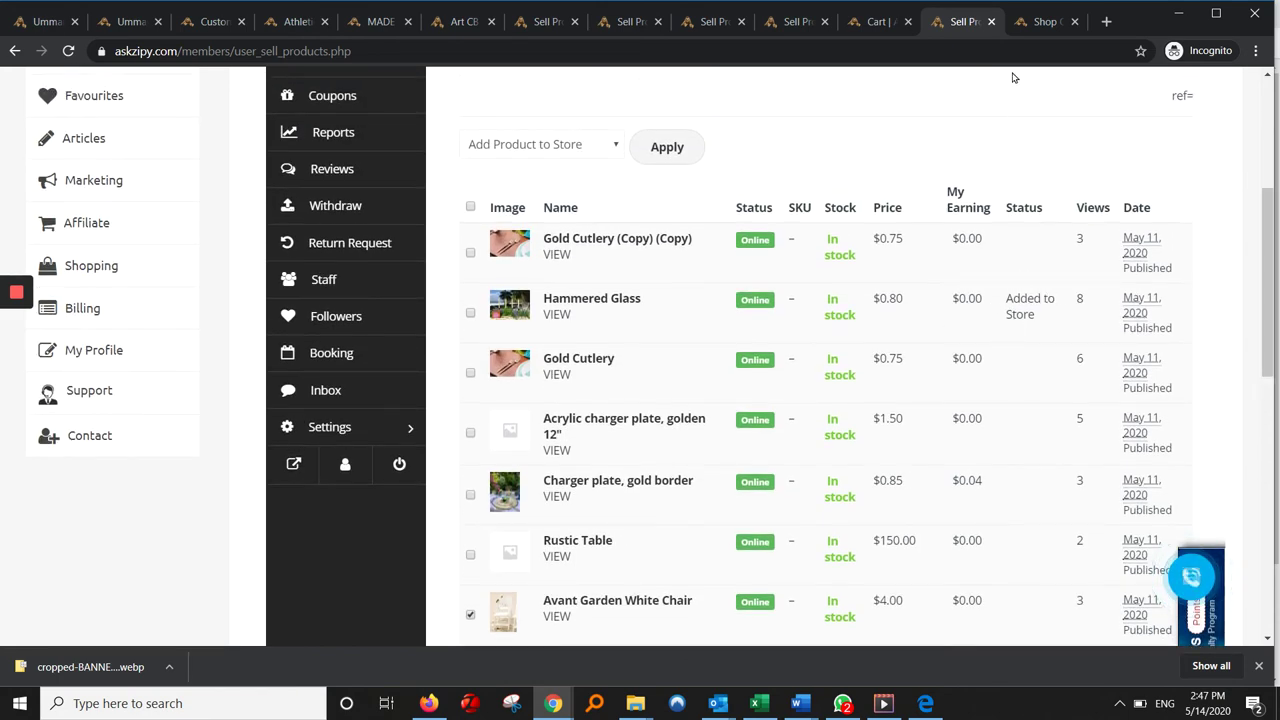
Step: Open the Art Cb Bba: Boruca Art seller page and examine its contact form, listed products and follow, chat and share options
left_click(1040, 21)
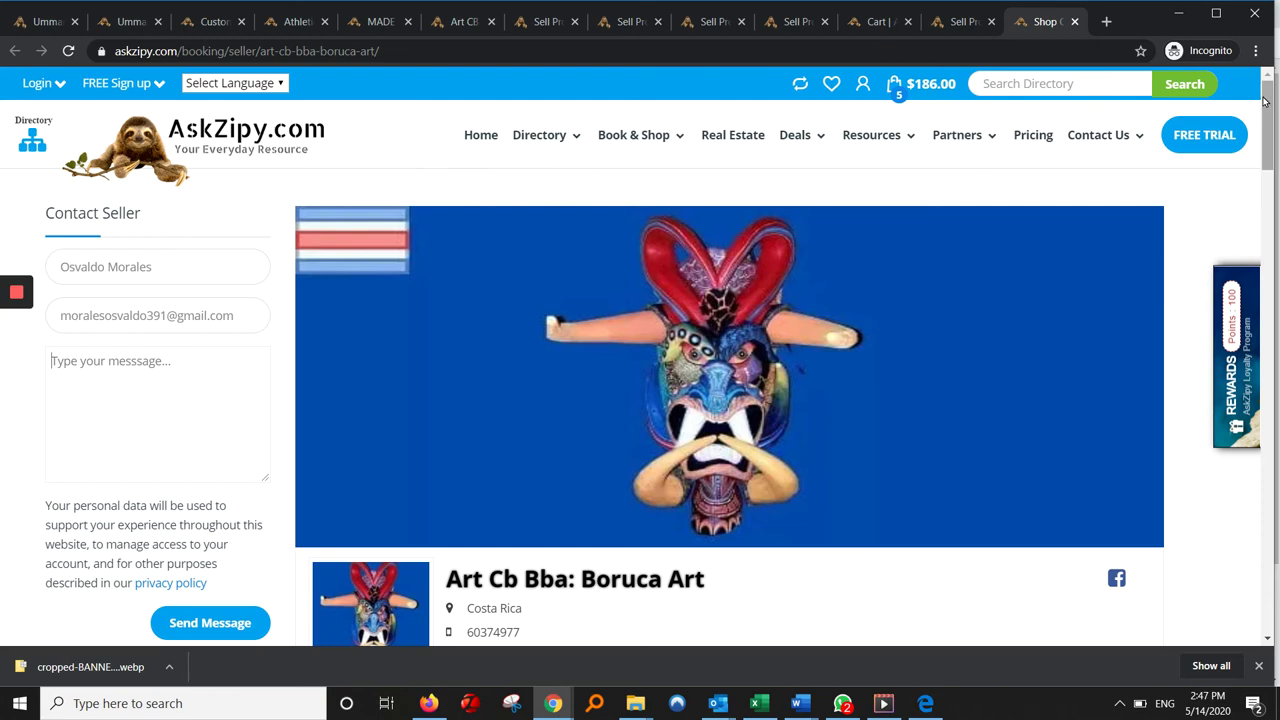
left_click_drag(1265, 100, 1254, 186)
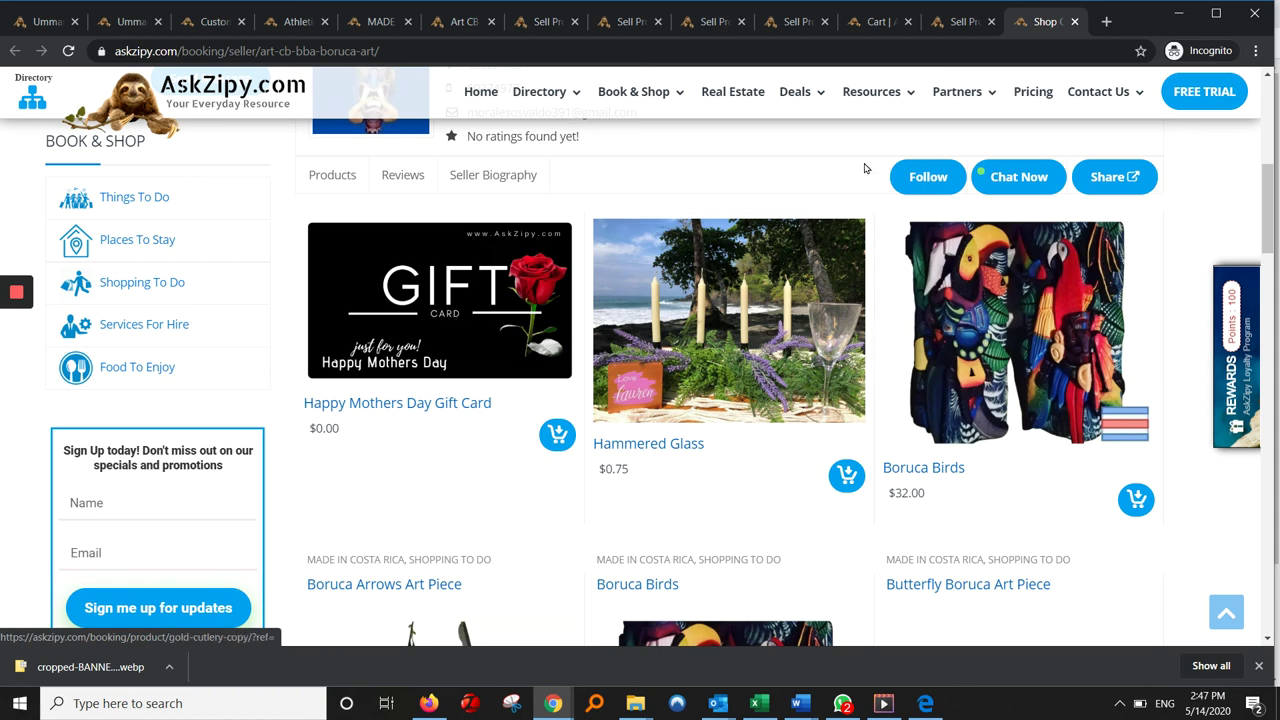
Step: Return to the Sell Products dashboard and review its profile progress, sales, earning, pageview and order sections down to the page end
left_click(624, 21)
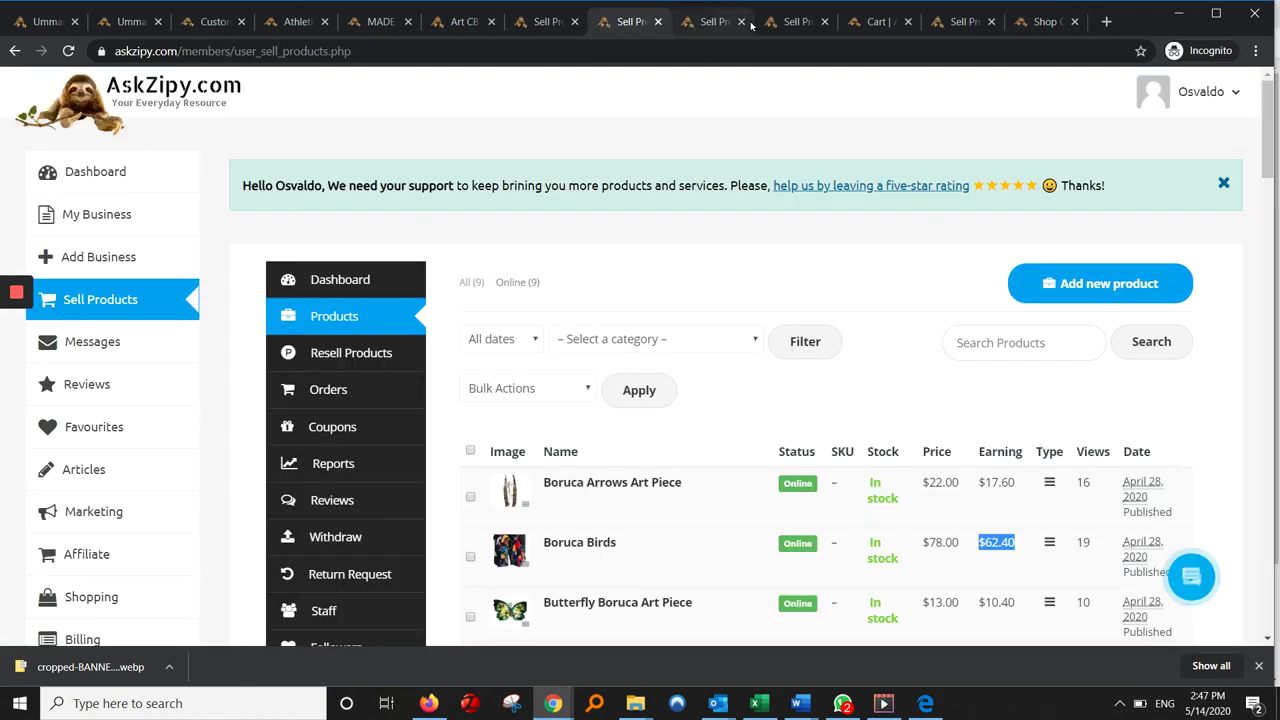
left_click(562, 27)
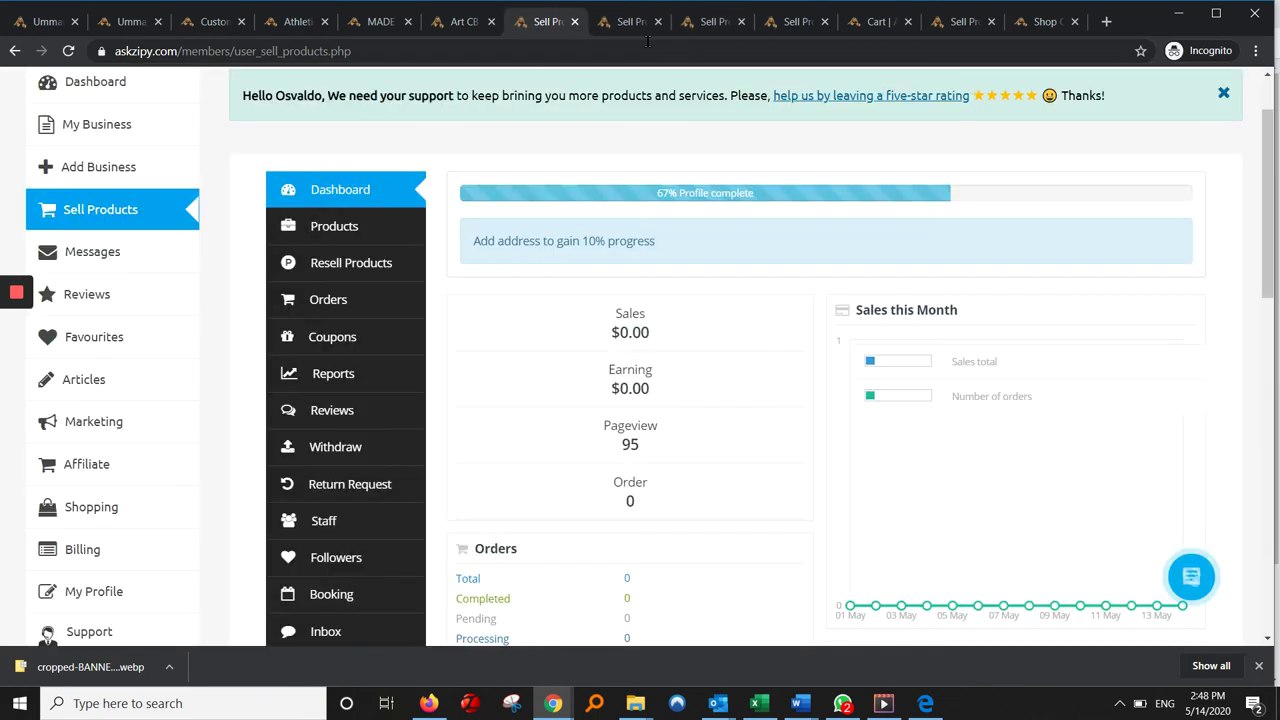
left_click_drag(1268, 150, 1276, 103)
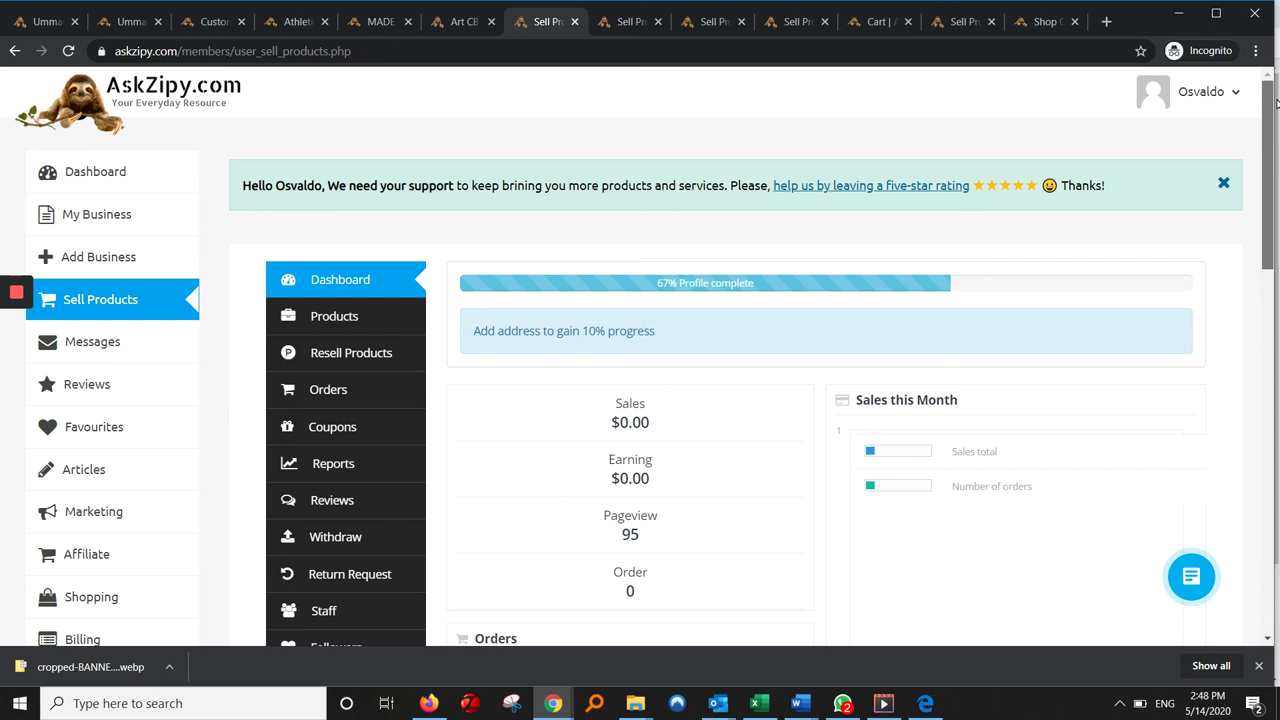
left_click_drag(1275, 104, 1275, 127)
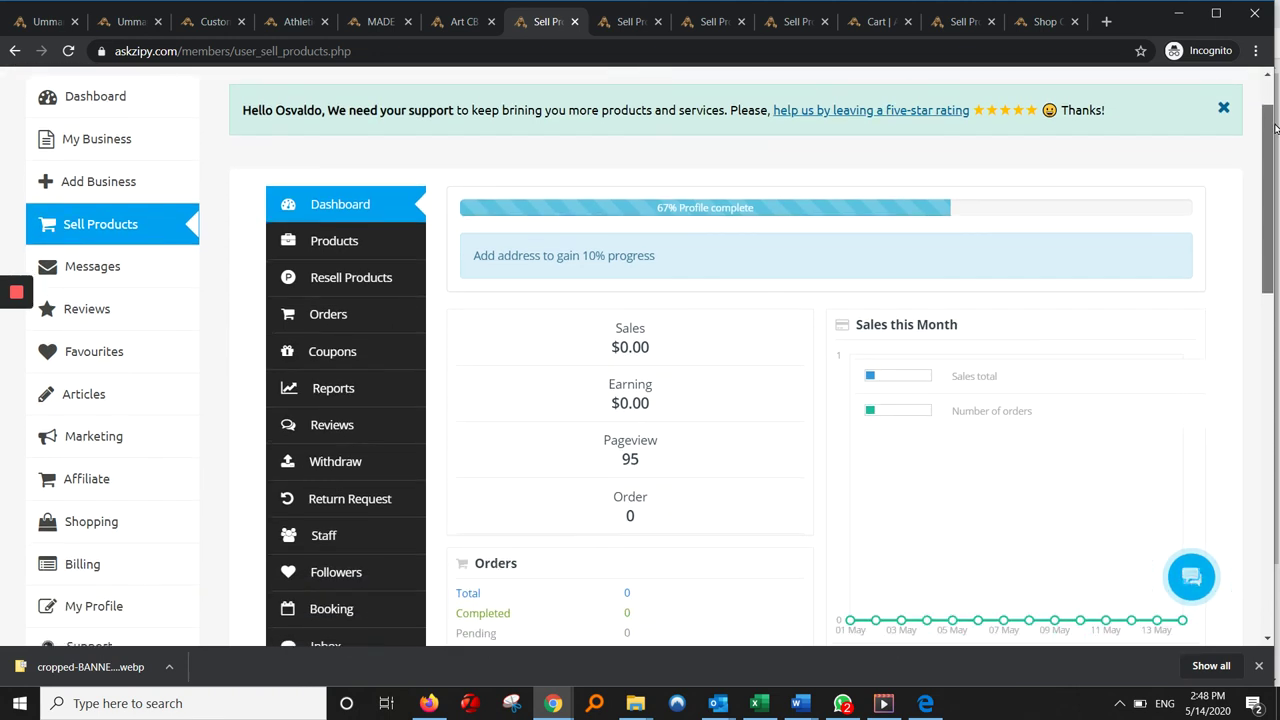
left_click_drag(1275, 127, 1276, 470)
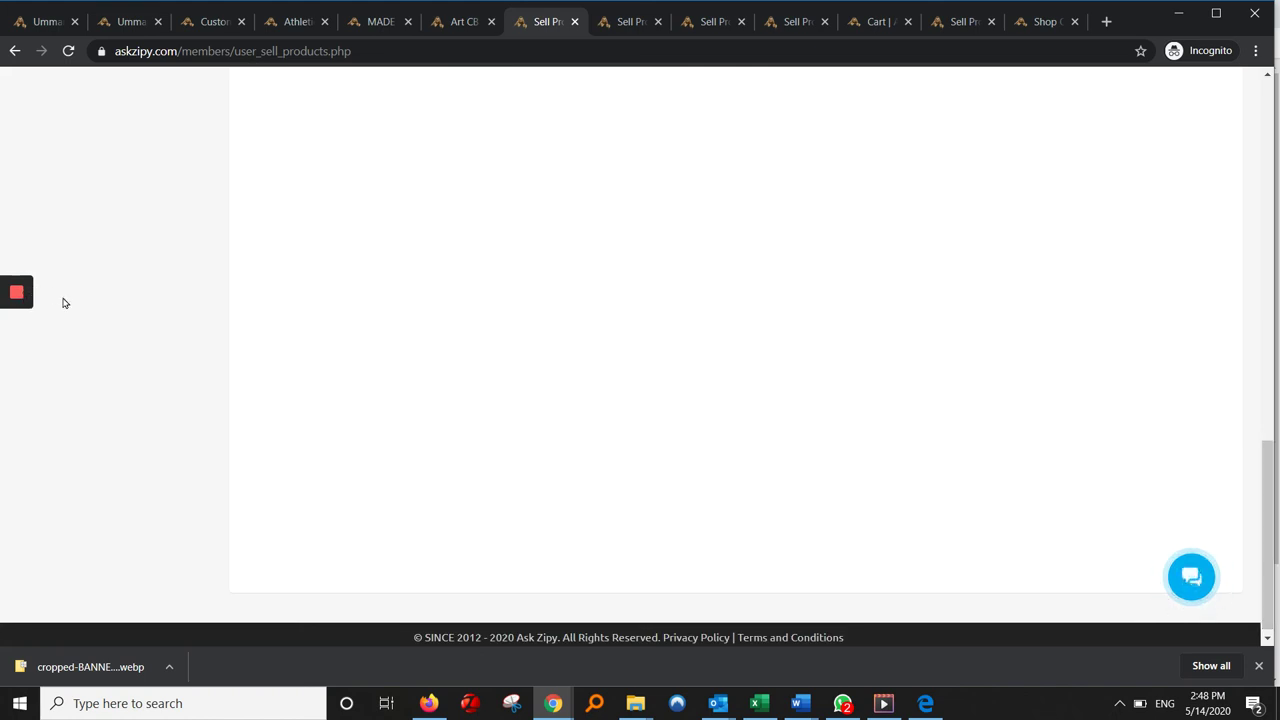
mouse_move(22, 292)
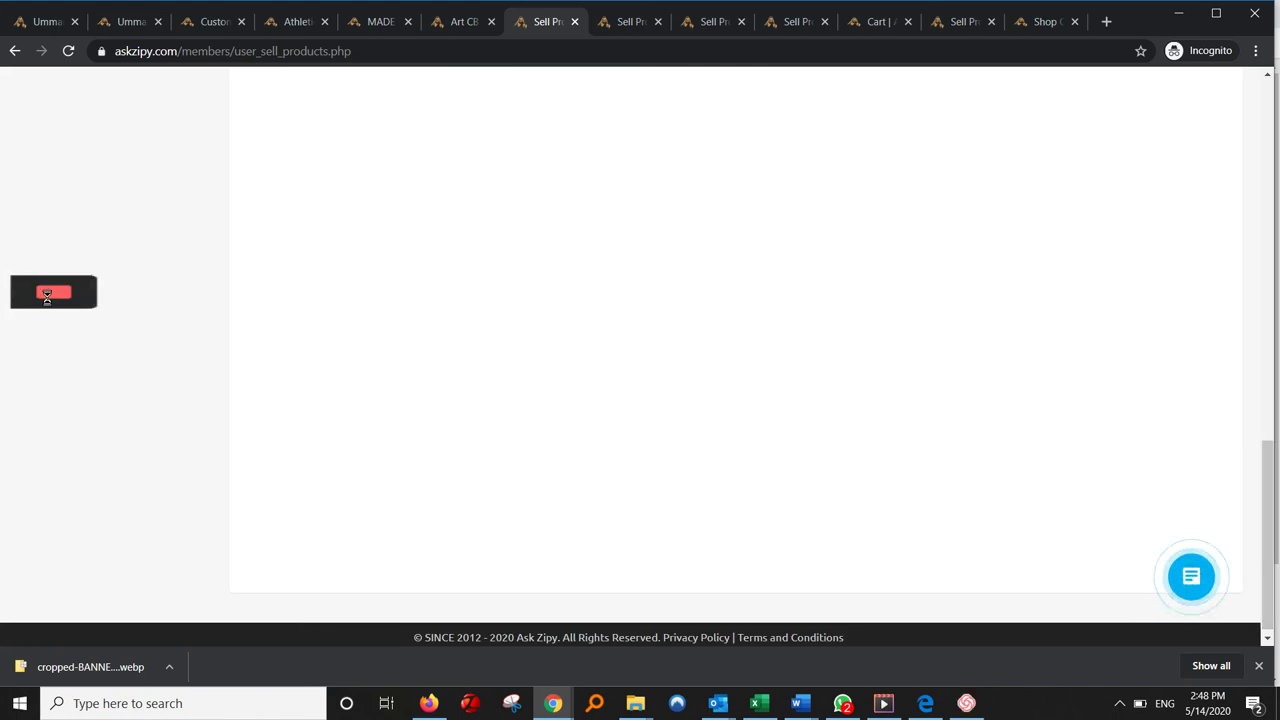